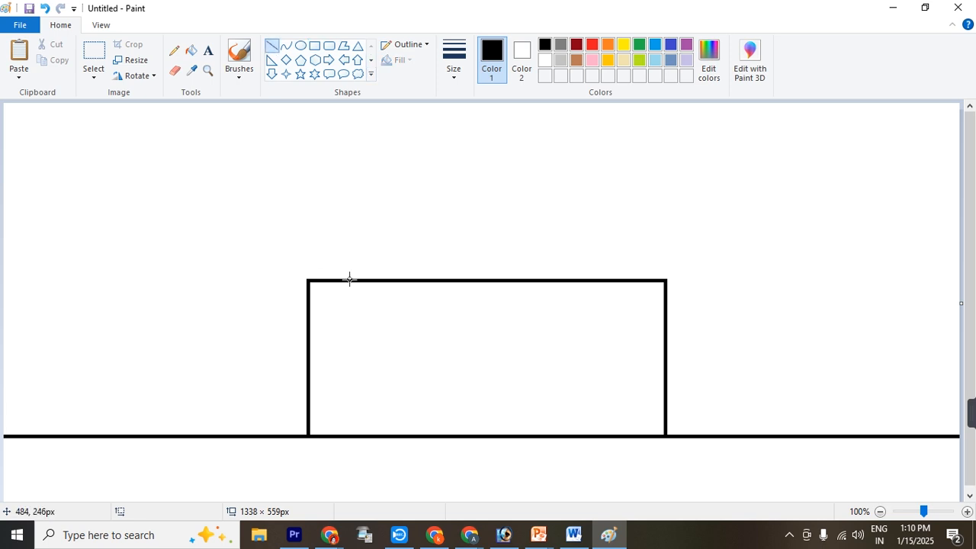
Draw a trapezoidal lower roof over the wall rectangle's top edge, with an overhanging eave line about 623 px long
left_click_drag(262, 283, 702, 283)
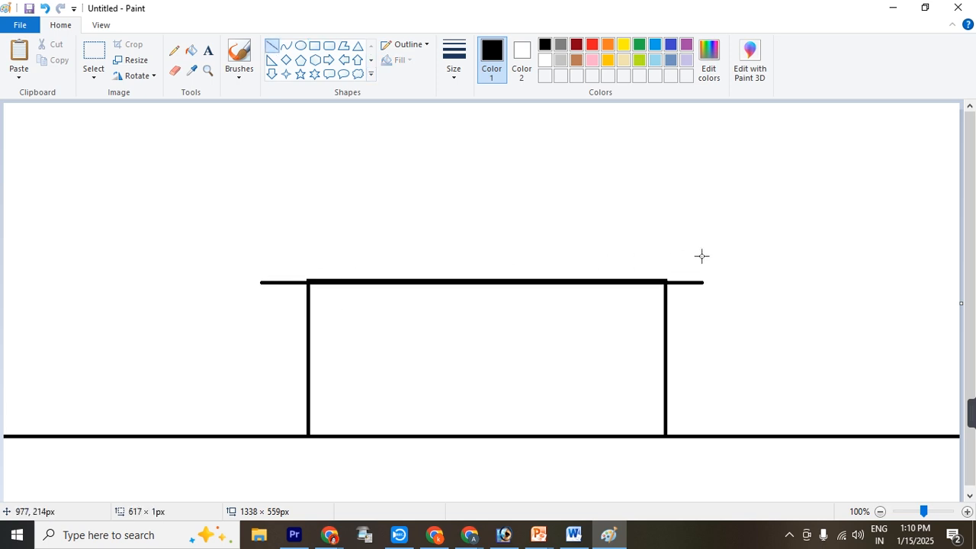
key("Up")
key("Up")
key("Up")
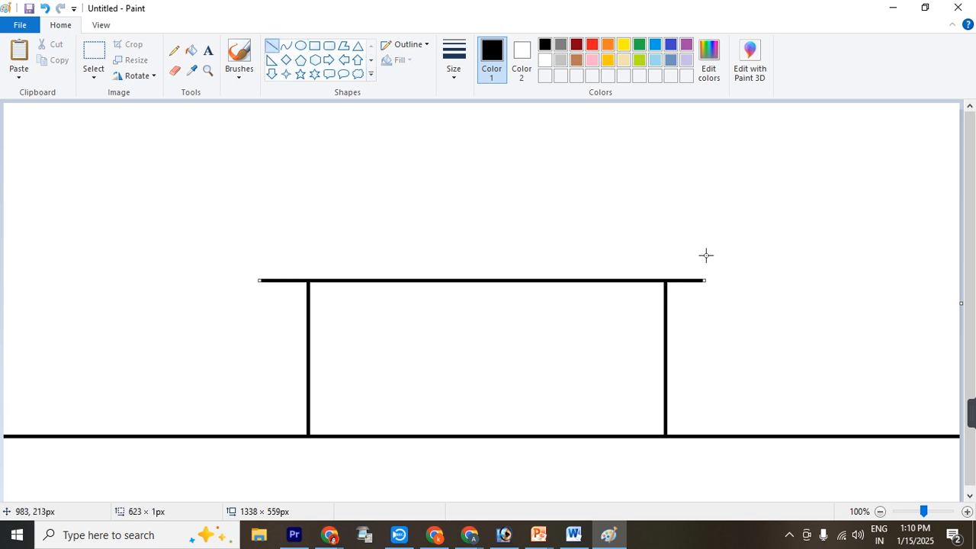
left_click(693, 237)
mouse_move(262, 279)
left_mouse_down()
mouse_move(297, 236)
mouse_move(605, 233)
mouse_move(662, 235)
mouse_move(706, 280)
left_mouse_up()
Draw a tall rectangular door standing on the ground line at the middle of the lower wall
left_click(314, 45)
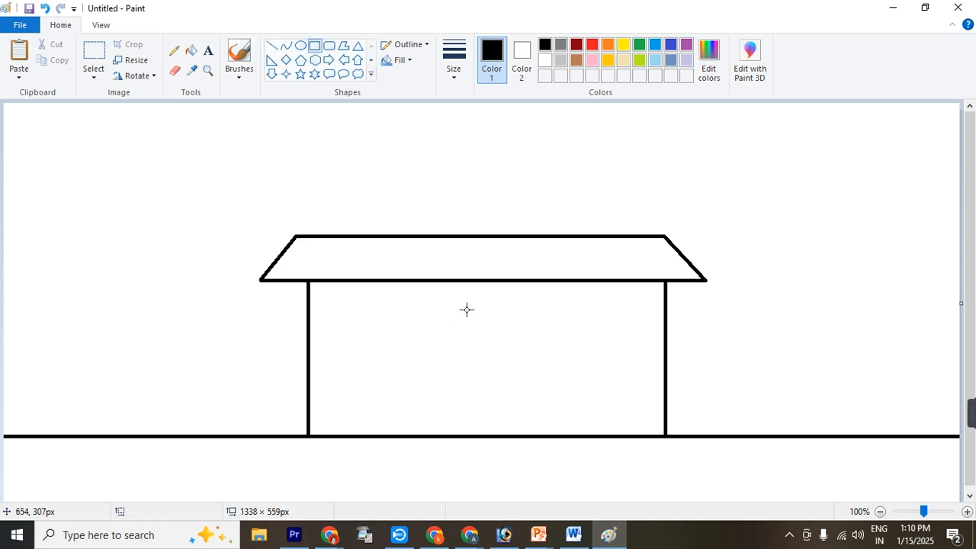
left_click_drag(432, 299, 521, 431)
left_click_drag(474, 381, 486, 387)
left_click(593, 355)
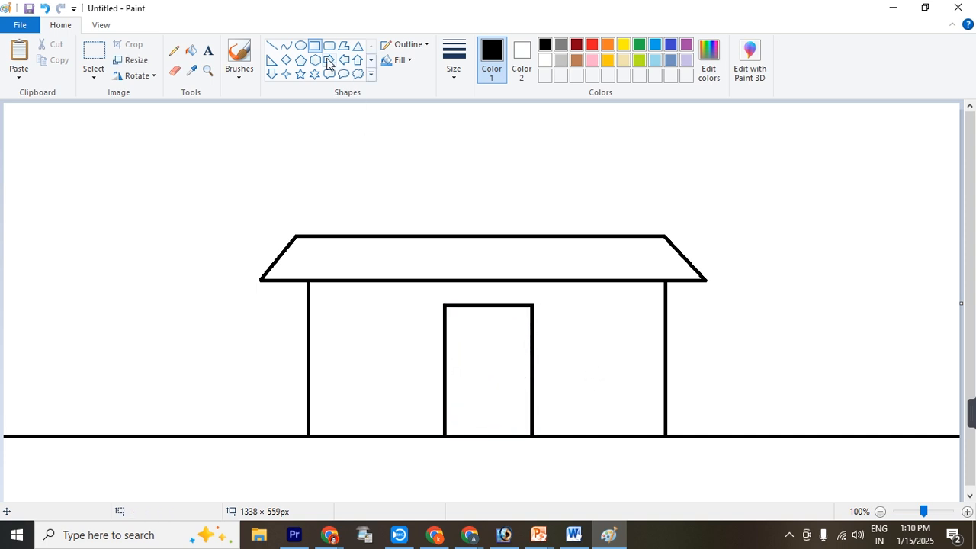
Draw a rectangular window between the door and the wall's left edge, split by a vertical centre line about 58 px long
left_click_drag(326, 314, 396, 365)
left_click_drag(357, 336, 369, 372)
left_click(388, 322)
left_click(271, 46)
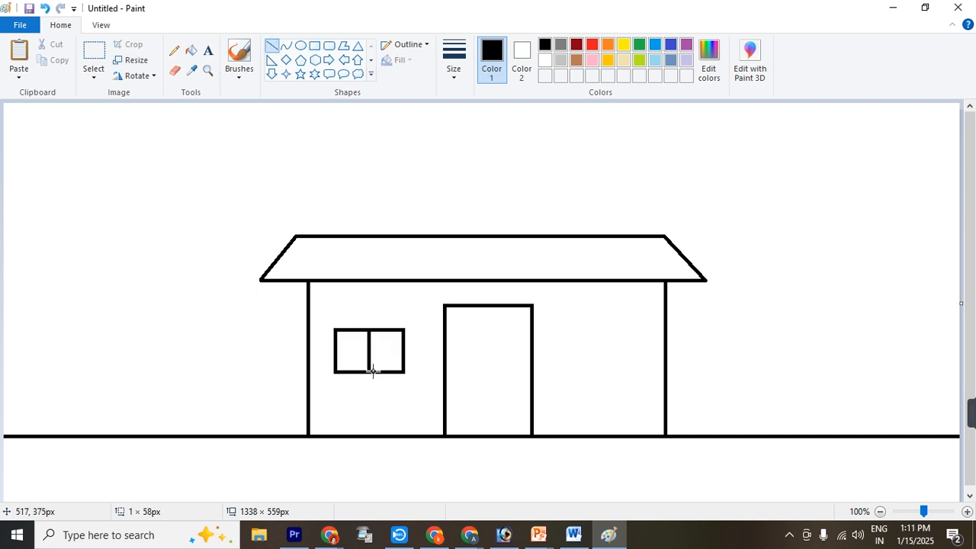
key("Right")
key("Right")
key("Right")
left_click(380, 397)
Copy the window and place the duplicate on the wall to the right of the door
left_click(94, 52)
left_click_drag(327, 322, 414, 383)
key("ctrl+c")
key("ctrl+v")
left_click_drag(40, 132, 593, 348)
left_click(560, 300)
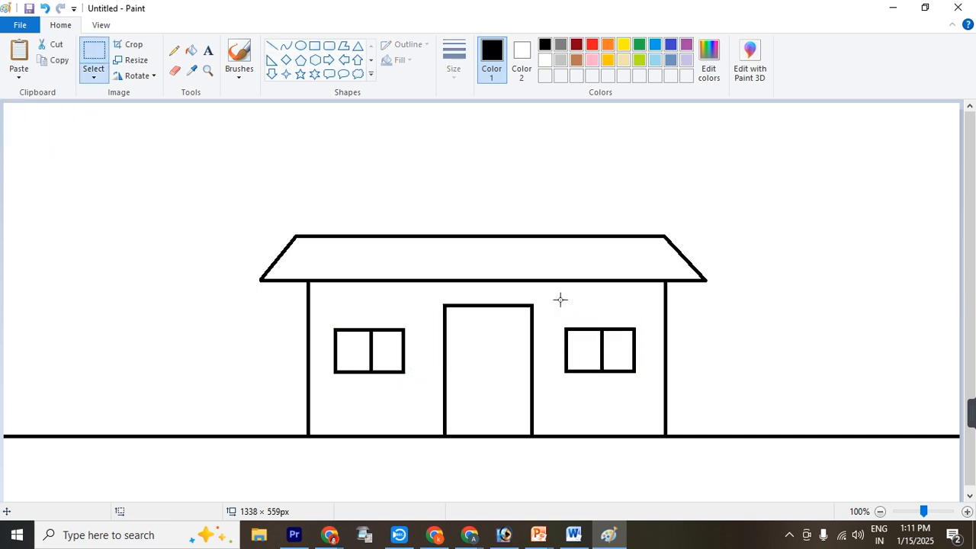
Draw an upper-storey rectangle about 366 × 135 px centred on the lower roof's top edge
left_click(314, 45)
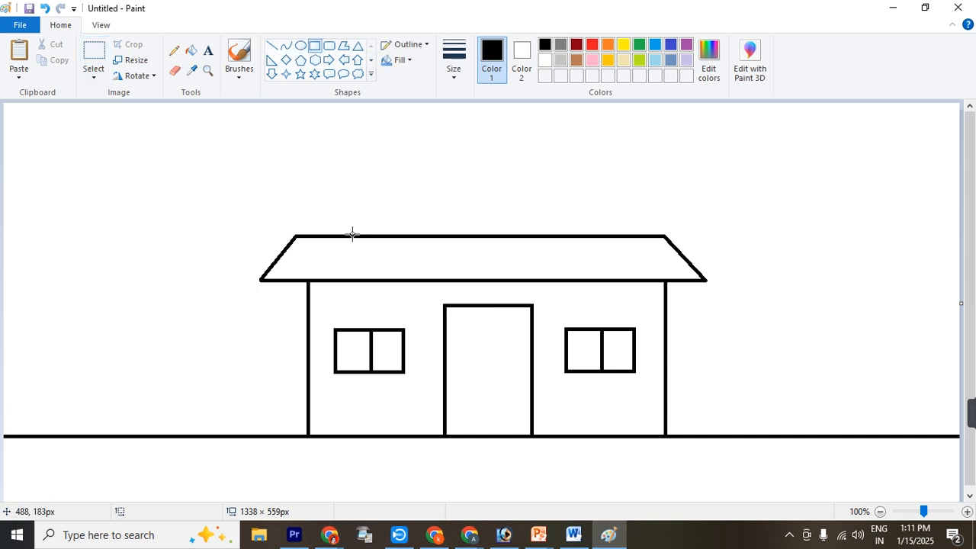
mouse_move(353, 234)
left_mouse_down()
mouse_move(612, 213)
mouse_move(611, 140)
left_mouse_up()
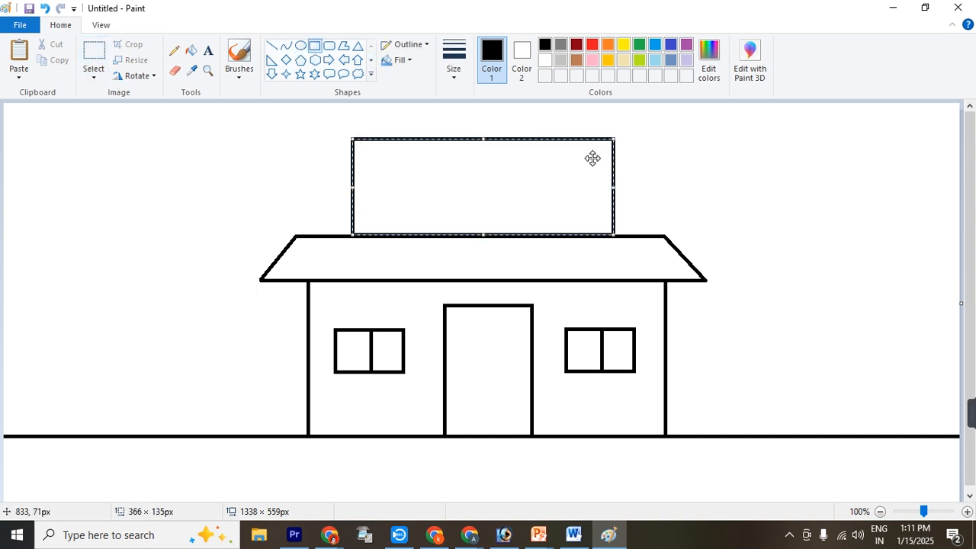
left_click_drag(481, 140, 478, 144)
left_click(320, 120)
Draw a triangular gable roof over the upper storey, with an overhanging base line about 456 px long
left_click(272, 45)
left_click_drag(318, 142, 643, 142)
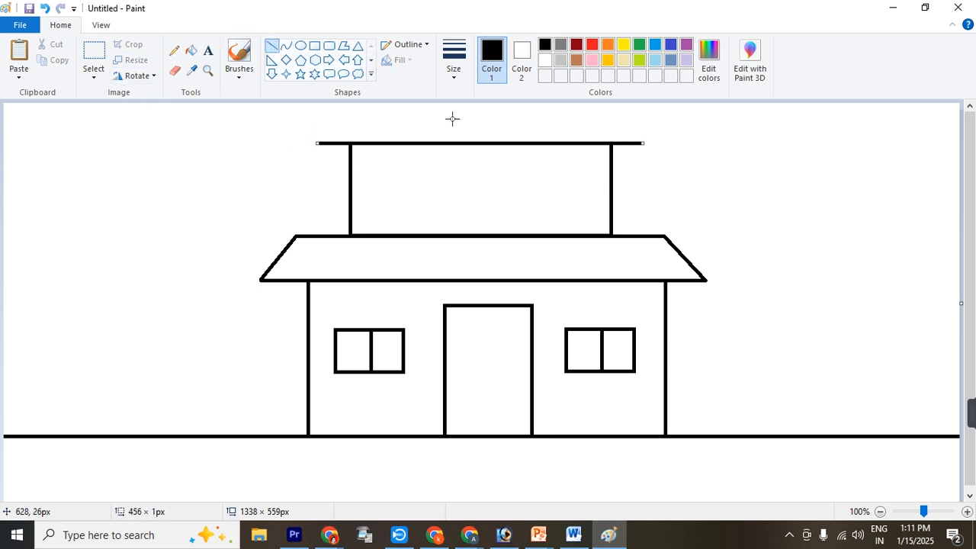
left_click_drag(470, 104, 317, 143)
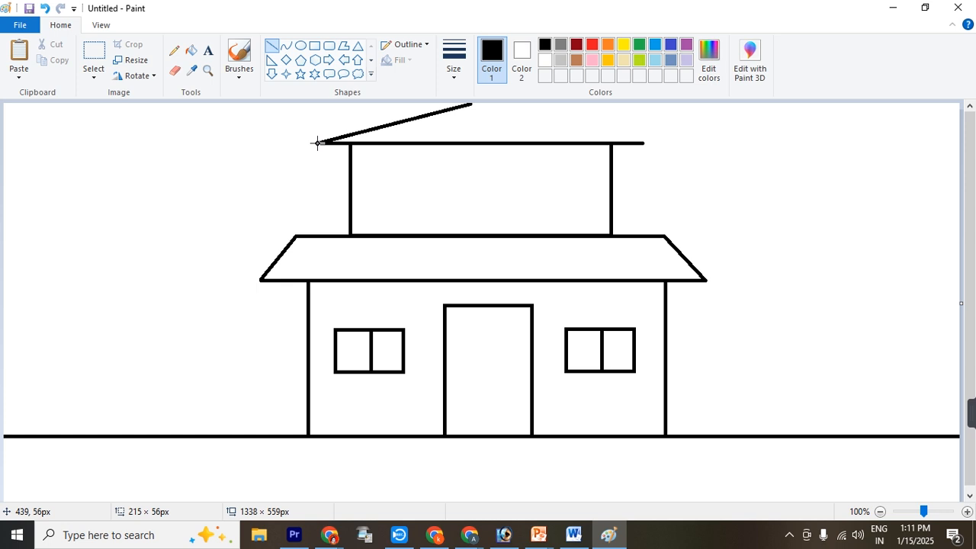
left_click(476, 108)
left_click_drag(470, 104, 643, 142)
left_click(521, 179)
Copy the left ground-floor window, shrink the duplicate and place it on the left of the upper storey
left_click(94, 55)
left_click_drag(323, 313, 419, 388)
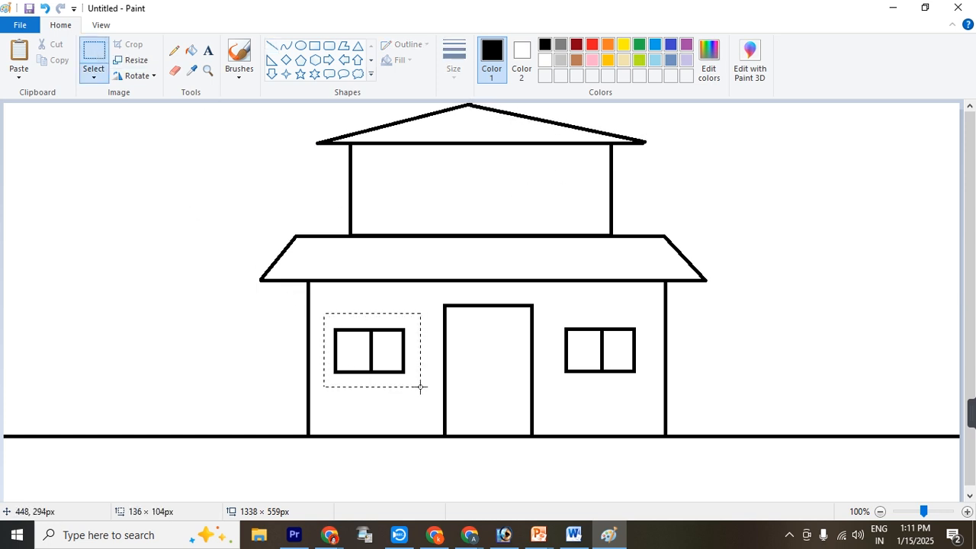
left_click(62, 63)
key("ctrl+v")
left_click_drag(68, 146, 420, 194)
left_click_drag(453, 223, 444, 218)
left_click_drag(398, 184, 401, 192)
Duplicate the small upper-storey window and place the copy on the right of the upper storey
left_click(56, 59)
left_click(19, 55)
left_click_drag(45, 135, 571, 184)
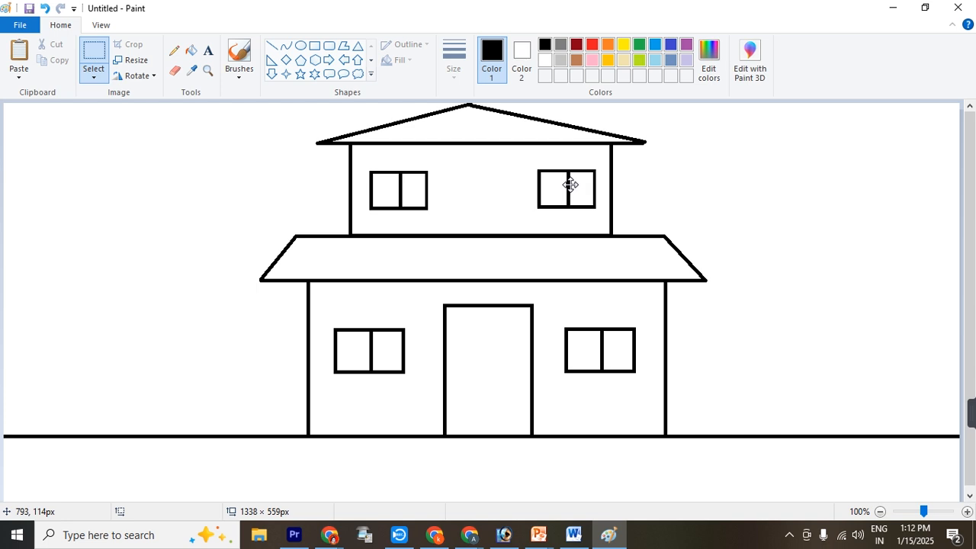
left_click(454, 205)
Divide the door into two panels with a vertical centre line about 181 px long
left_click(272, 47)
left_click_drag(488, 306, 488, 436)
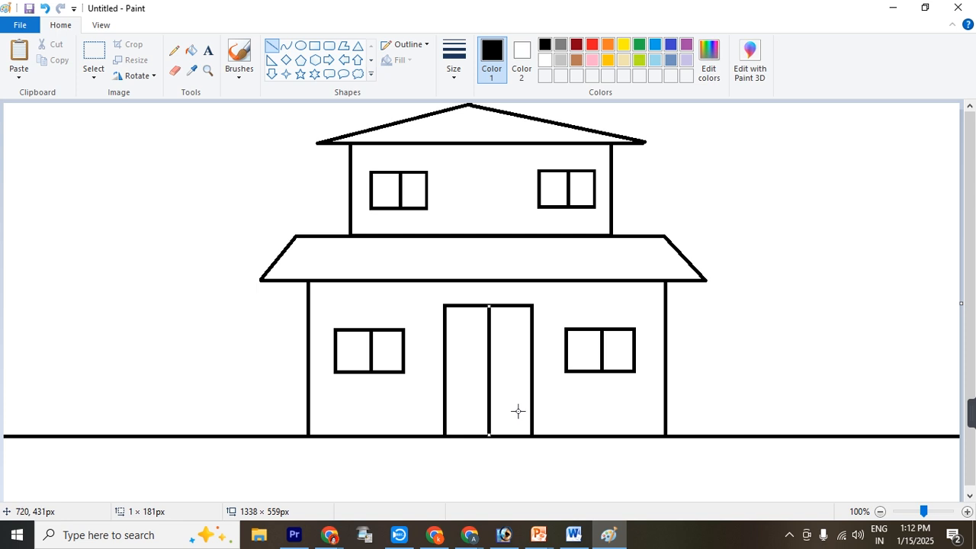
left_click(546, 404)
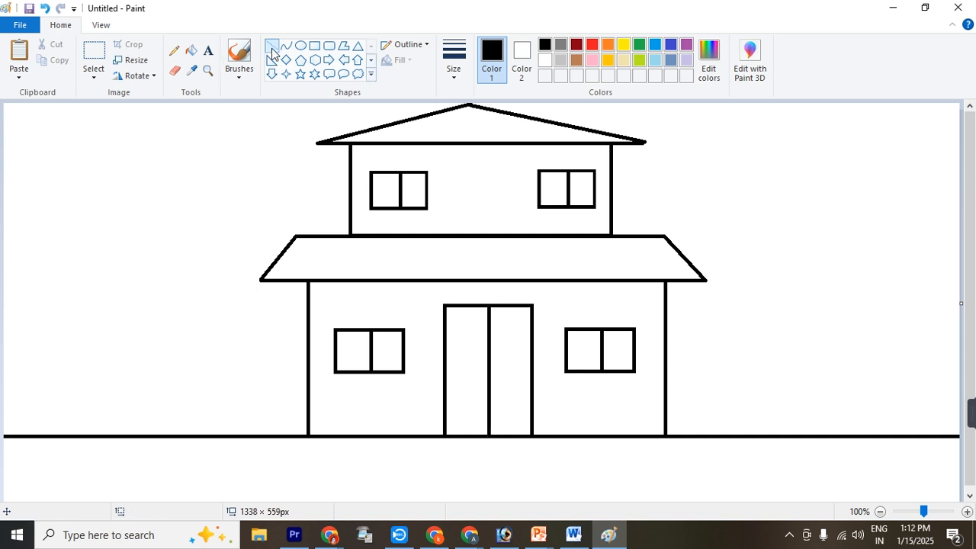
Draw three evenly spaced horizontal wall lines above the ground line, from the house to the canvas's left edge
left_click_drag(307, 415, 2, 415)
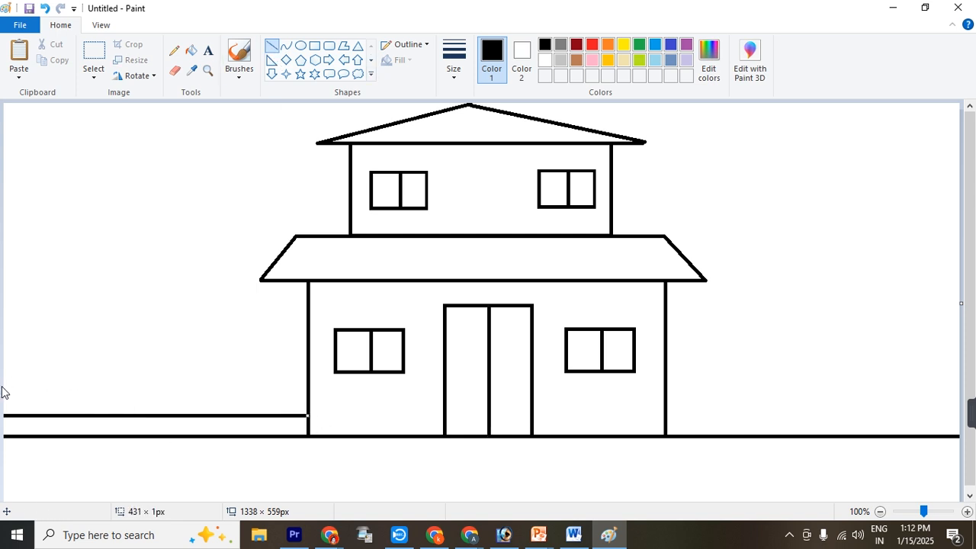
left_click_drag(308, 395, 2, 396)
left_click_drag(307, 379, 2, 379)
key("Up")
key("Up")
key("Up")
key("Up")
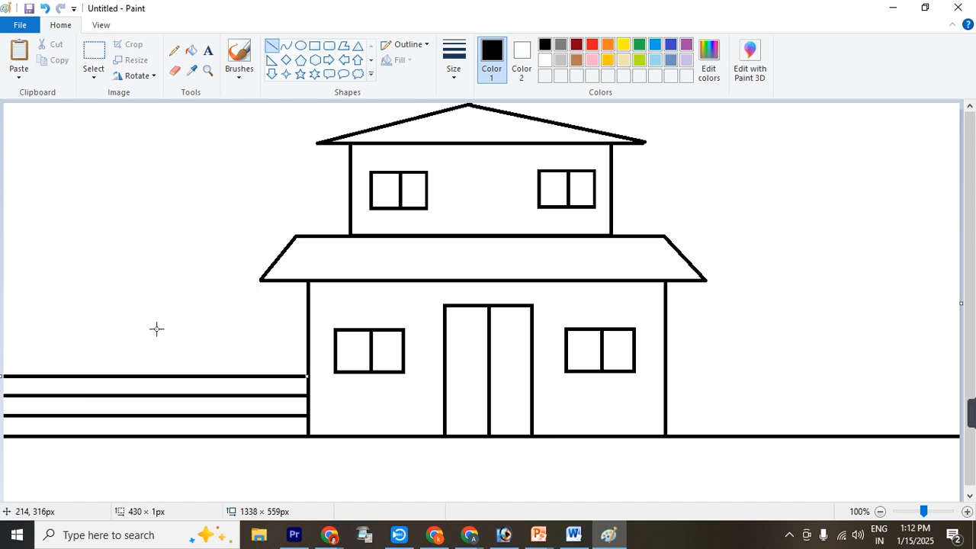
Draw three evenly spaced horizontal wall lines above the ground line, from the house to the canvas's right edge
left_click_drag(665, 415, 958, 410)
left_click_drag(665, 393, 958, 393)
left_click_drag(664, 374, 973, 370)
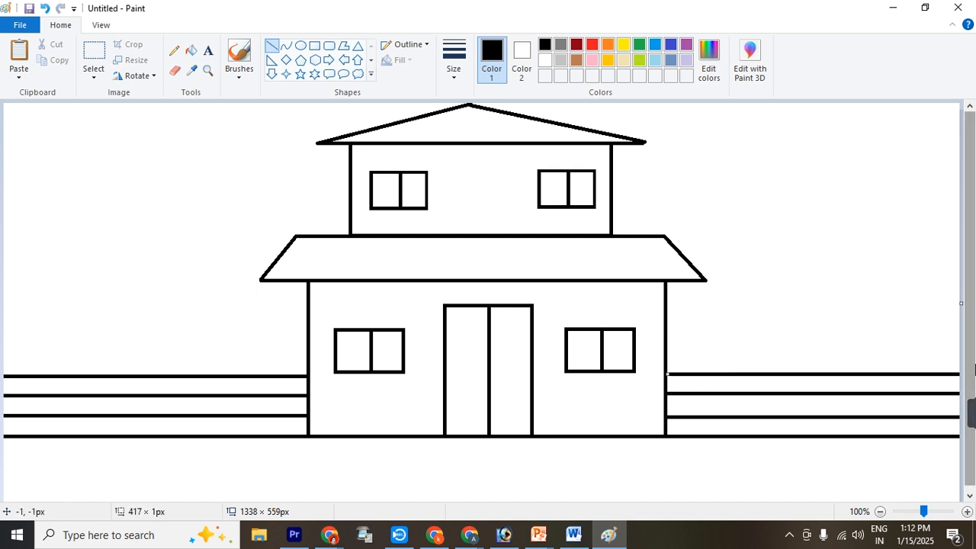
key("Up")
key("Up")
key("Up")
key("Up")
left_click(793, 477)
Add five vertical brick joints to the left wall's top and bottom rows, and erase the ends protruding below the ground line
left_click_drag(46, 376, 47, 436)
left_click_drag(100, 376, 103, 433)
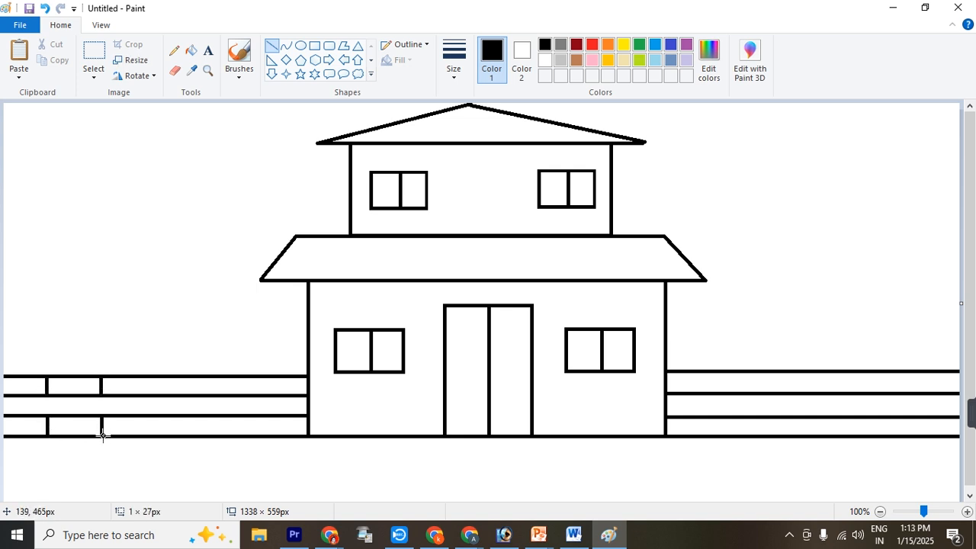
left_click_drag(153, 376, 154, 438)
left_click_drag(205, 376, 206, 439)
left_click_drag(257, 378, 259, 433)
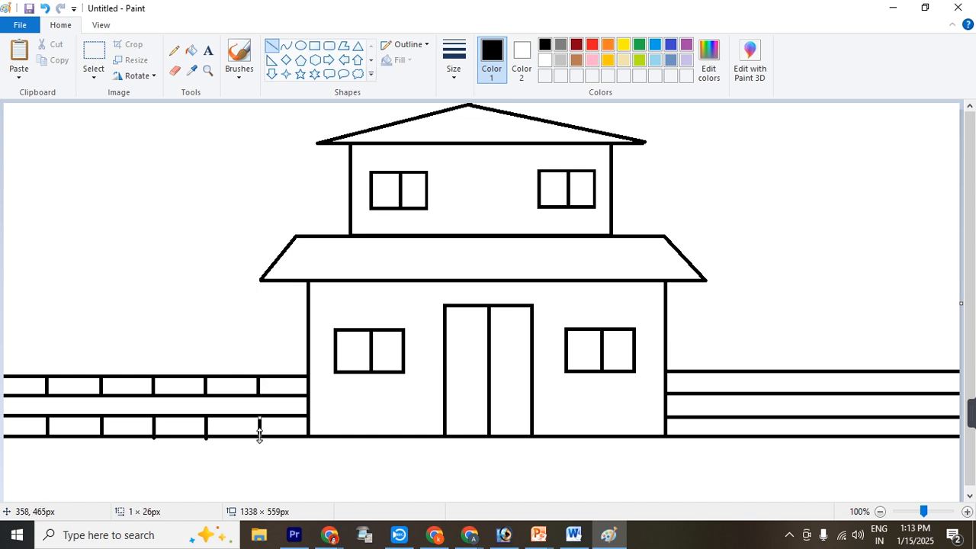
left_click(175, 70)
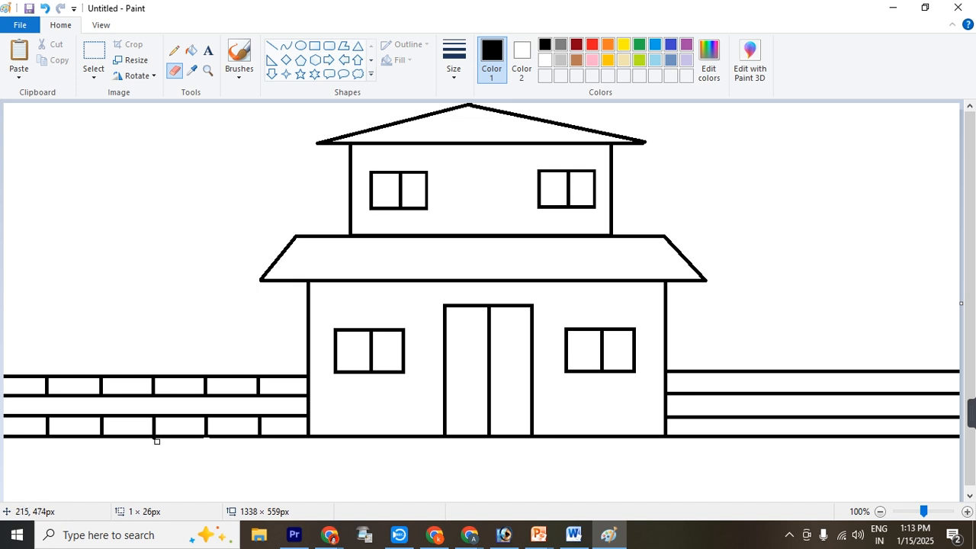
Add staggered vertical brick joints along the middle row of the left wall
left_click(272, 46)
mouse_move(25, 395)
left_mouse_down()
mouse_move(25, 416)
mouse_move(75, 416)
left_mouse_up()
left_click_drag(130, 395, 130, 416)
left_click_drag(183, 395, 181, 415)
left_click_drag(233, 396, 233, 416)
left_click_drag(283, 396, 283, 412)
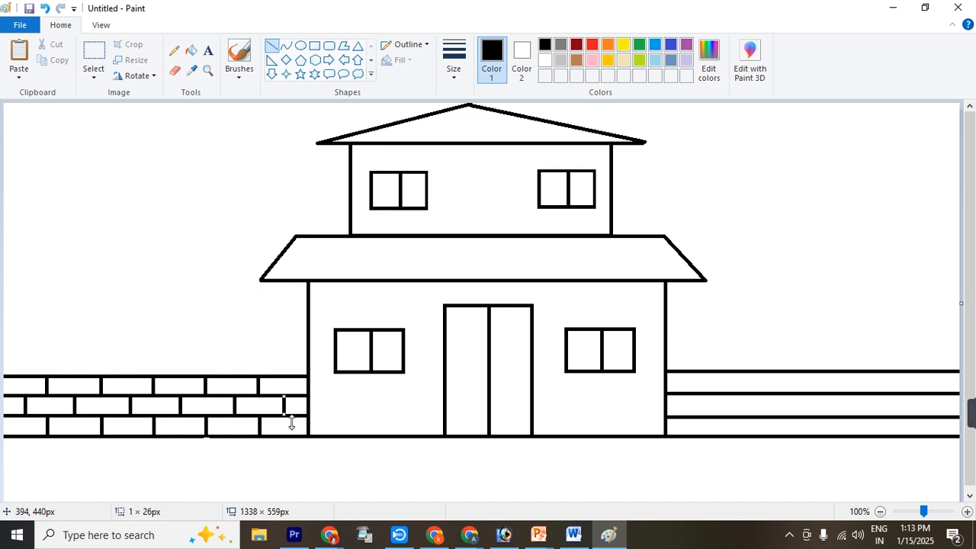
Add six vertical brick joints to the top and bottom rows of the right wall
mouse_move(703, 372)
left_mouse_down()
mouse_move(707, 428)
mouse_move(728, 427)
mouse_move(709, 436)
left_mouse_up()
left_click_drag(758, 372, 759, 436)
left_click_drag(810, 372, 813, 436)
left_click_drag(858, 372, 860, 436)
left_click_drag(906, 372, 907, 427)
left_click_drag(946, 372, 946, 433)
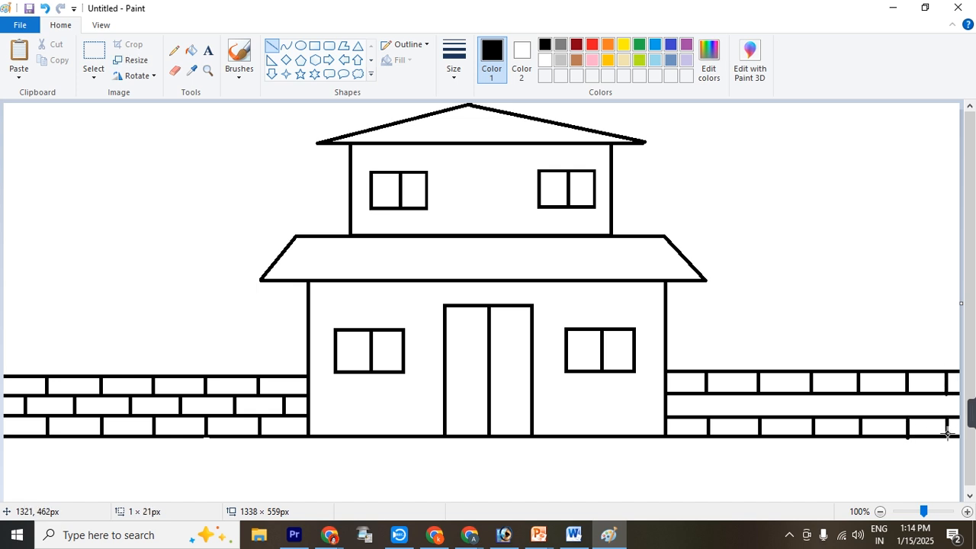
Add staggered vertical brick joints along the middle row of the right wall
mouse_move(688, 395)
left_mouse_down()
mouse_move(688, 416)
mouse_move(733, 398)
mouse_move(732, 416)
left_mouse_up()
left_click_drag(788, 395, 790, 416)
left_click_drag(841, 394, 842, 416)
mouse_move(888, 393)
left_mouse_down()
mouse_move(888, 417)
mouse_move(928, 396)
mouse_move(928, 416)
left_mouse_up()
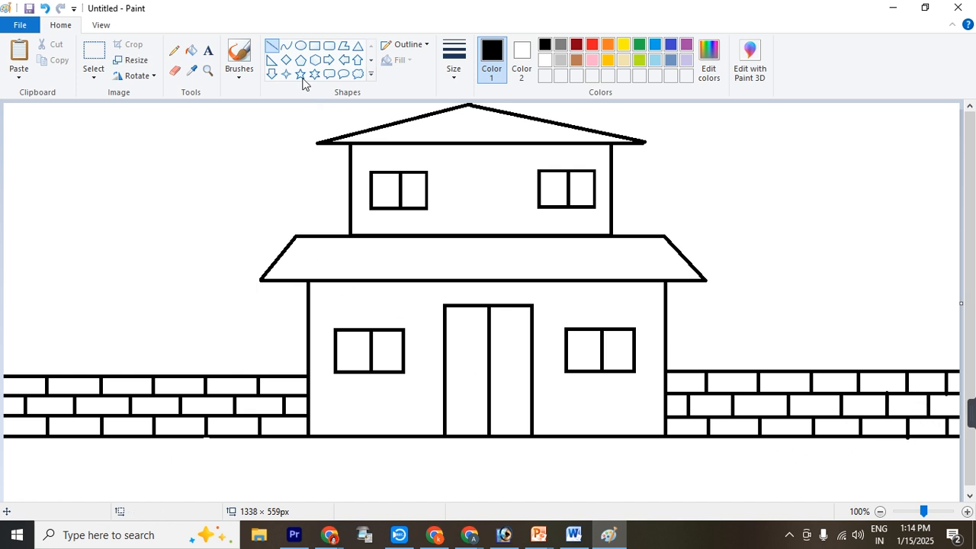
Draw two diverging path lines from the door's bottom corners down to the canvas's lower edge
left_click_drag(444, 437, 428, 515)
left_click_drag(531, 438, 552, 506)
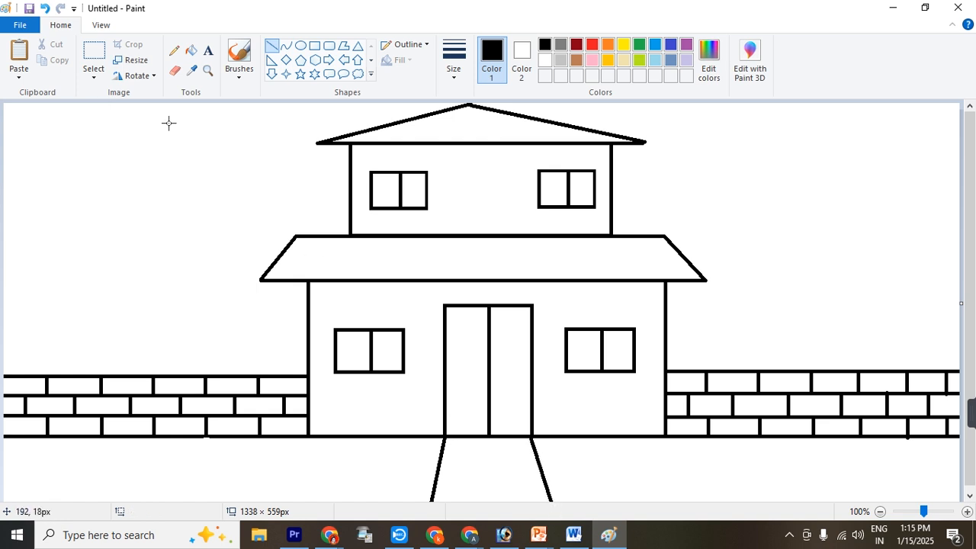
Draw the two sides of a tree trunk as inward-bending curves in the empty area right of the house
left_click(285, 46)
left_click_drag(766, 142, 768, 308)
left_click_drag(767, 197, 777, 241)
left_click_drag(860, 124, 842, 303)
left_click_drag(854, 153, 846, 160)
left_click_drag(841, 200, 836, 221)
Select the trunk's right-hand curve and move it slightly closer to the left-hand curve
left_click(94, 61)
left_click_drag(823, 116, 881, 305)
left_click_drag(841, 265, 831, 265)
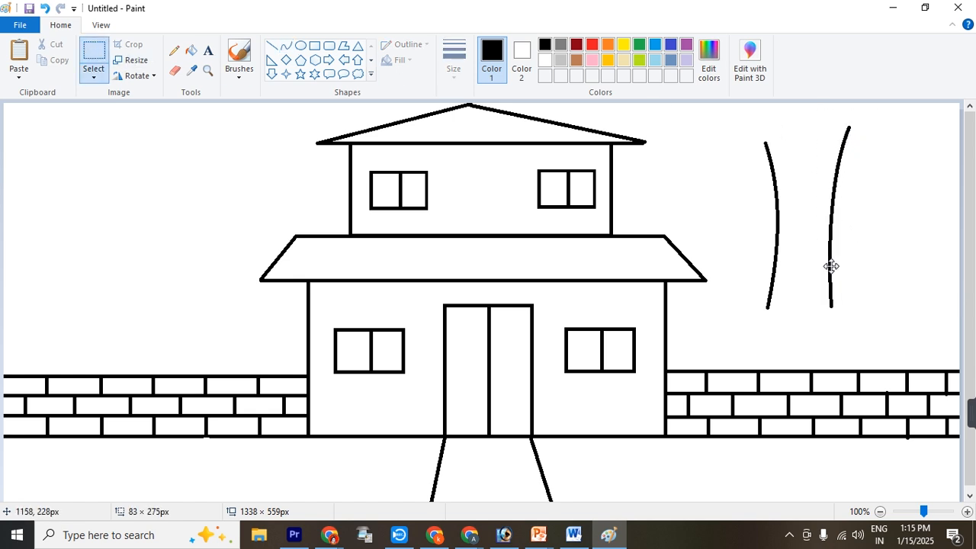
left_click(914, 233)
Draw a V-shaped branch fork at the top of the trunk and a jagged pencil line along its base
left_click(285, 46)
left_click_drag(832, 118, 811, 181)
mouse_move(824, 136)
left_mouse_down()
mouse_move(815, 157)
mouse_move(780, 137)
mouse_move(811, 183)
mouse_move(796, 158)
left_mouse_up()
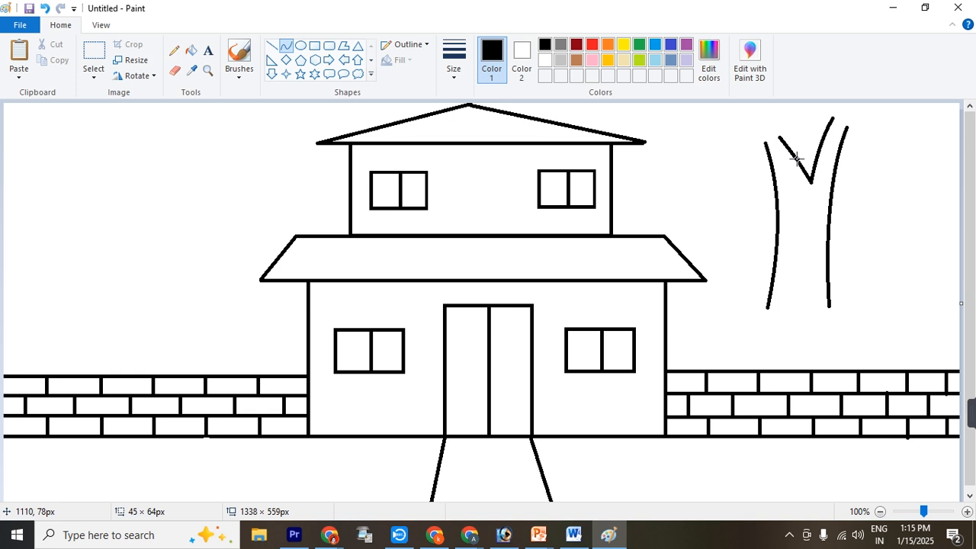
left_click(174, 51)
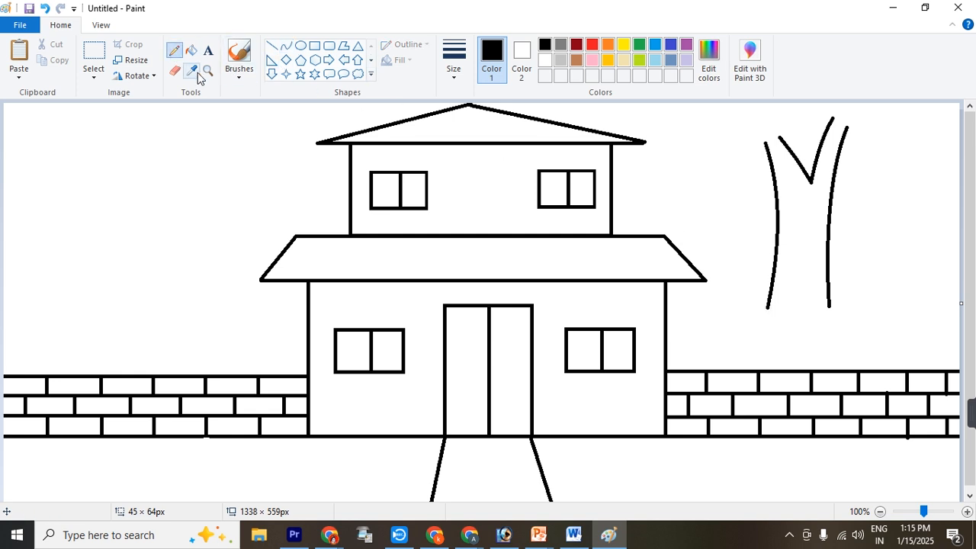
left_click_drag(769, 304, 773, 308)
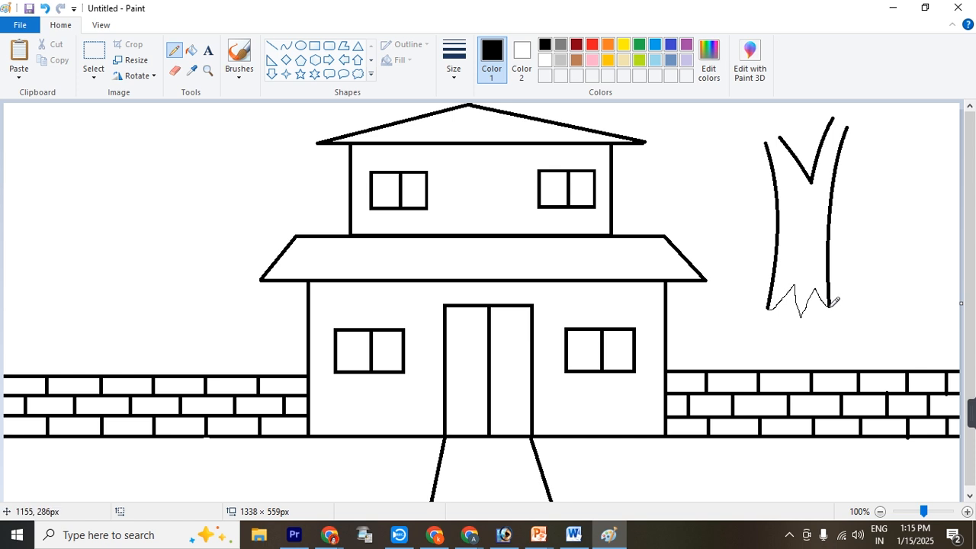
Select the whole trunk with transparent selection and move it down in front of the right brick wall
left_click(93, 53)
left_click_drag(742, 116, 888, 326)
left_click_drag(817, 179, 853, 339)
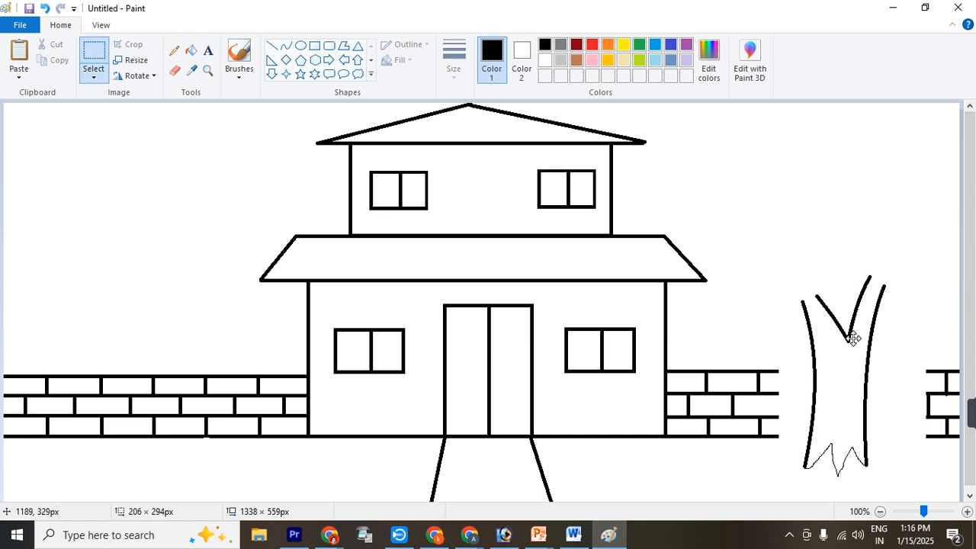
left_click(94, 76)
left_click(129, 207)
left_click_drag(851, 335, 870, 339)
left_click(840, 229)
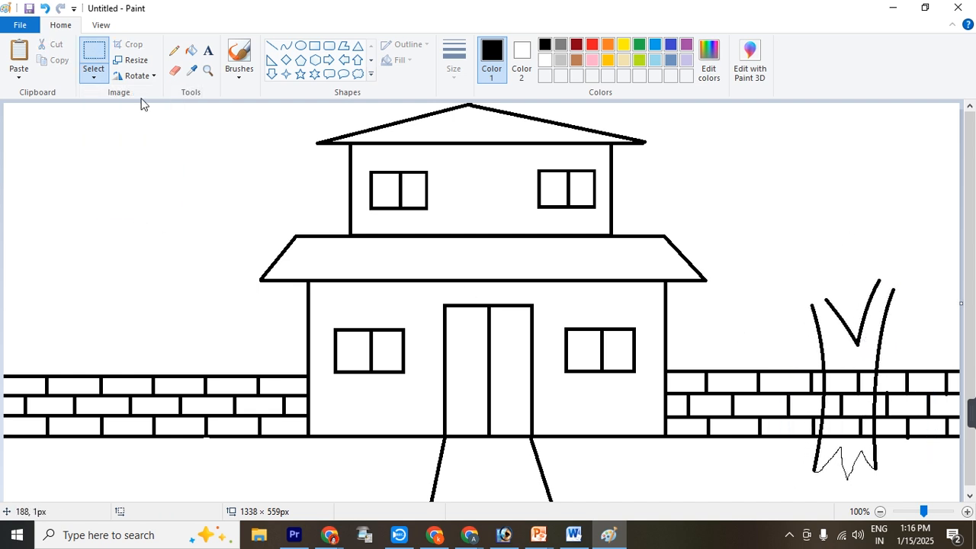
Draw a cloud callout about 289 × 302 px as the foliage and position it on top of the trunk
left_click(357, 74)
left_click_drag(732, 114, 930, 311)
left_click_drag(858, 238, 846, 226)
left_click_drag(917, 301, 928, 321)
left_click_drag(806, 201, 826, 229)
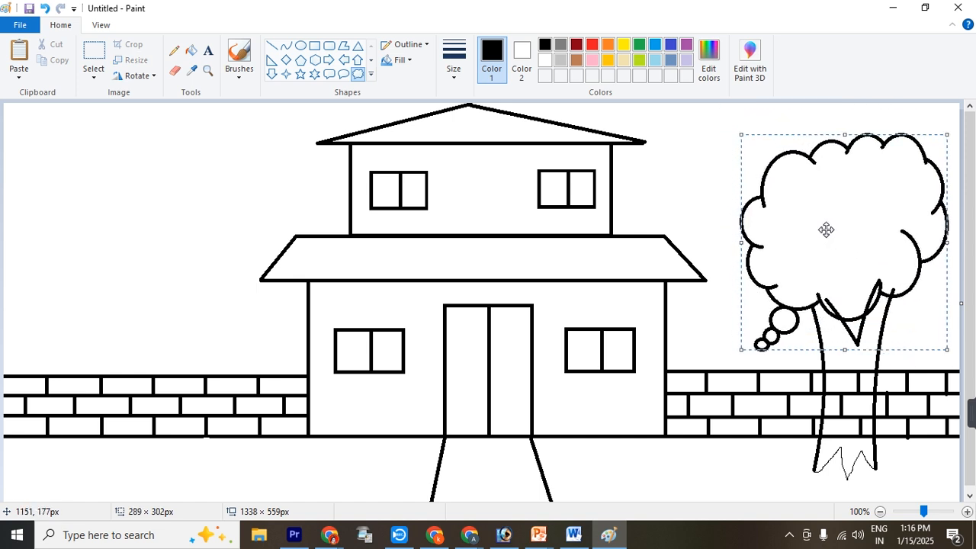
left_click(694, 191)
Enlarge the eraser and erase the callout's small trailing bubbles below the foliage
left_click(174, 70)
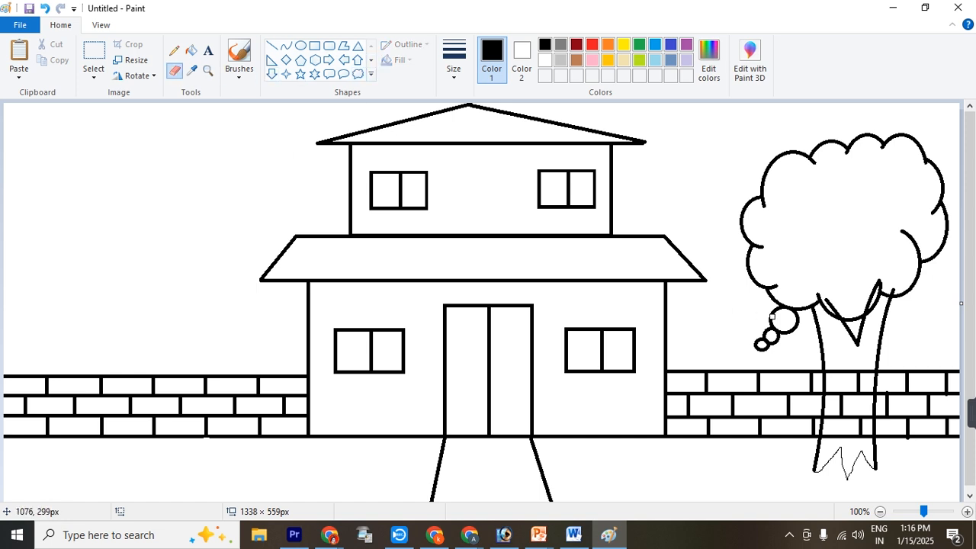
left_click(446, 64)
left_click(472, 185)
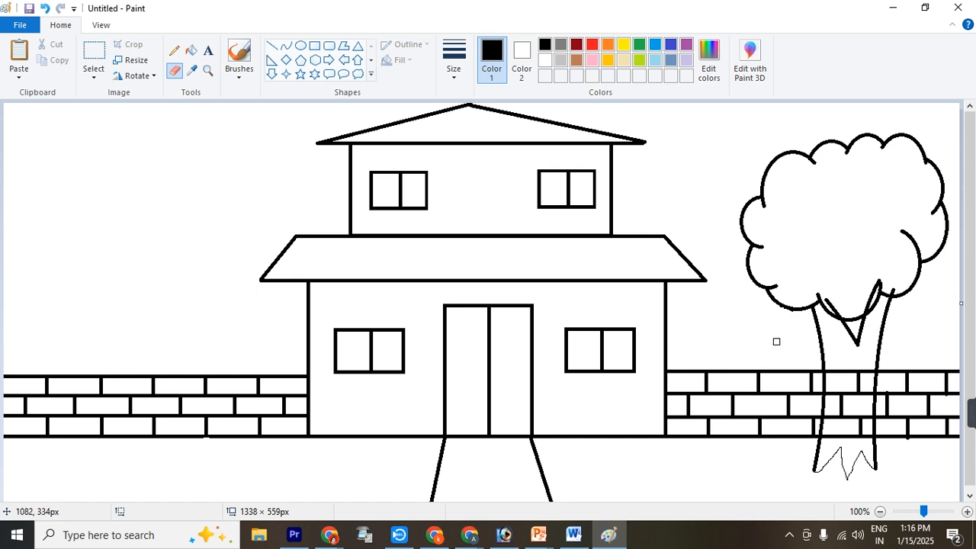
Zoom to 300% and erase the lower foliage outline that overlaps the V-shaped branch fork
left_click(208, 70)
left_click(808, 301)
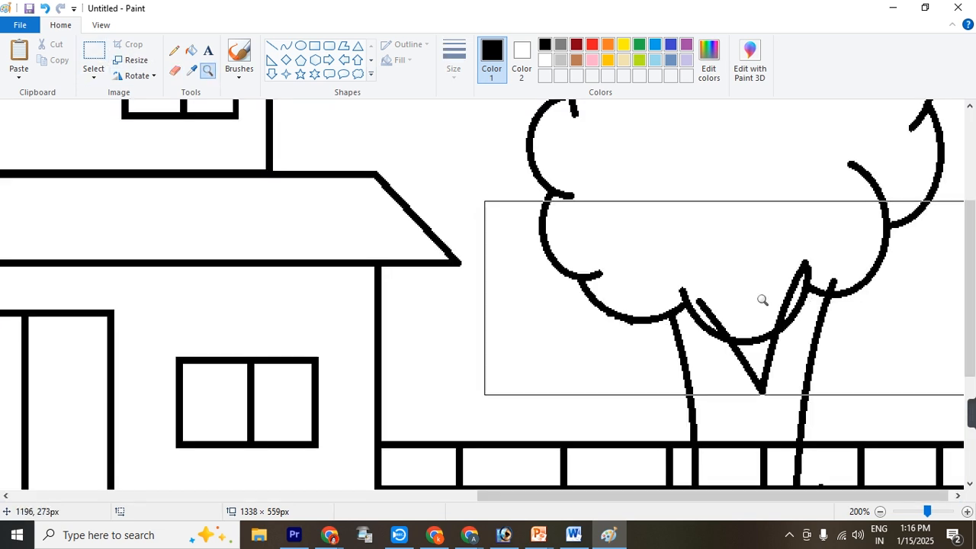
left_click(773, 298)
left_click(174, 71)
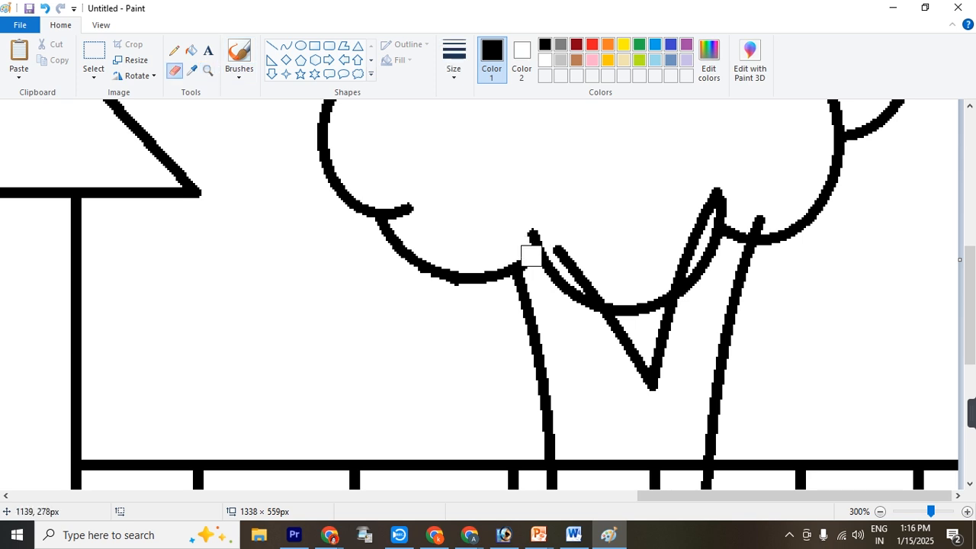
mouse_move(533, 256)
left_mouse_down()
mouse_move(538, 234)
mouse_move(545, 269)
mouse_move(571, 305)
left_mouse_up()
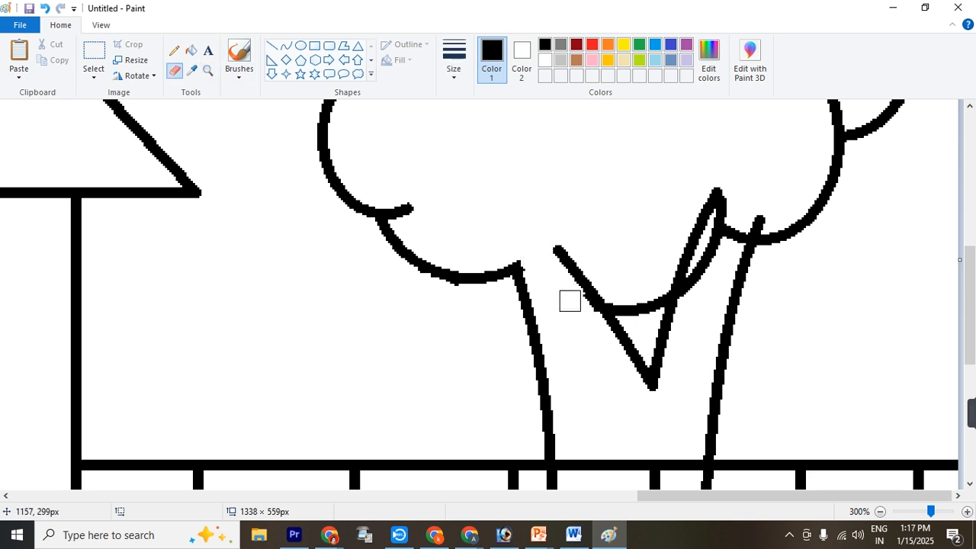
mouse_move(624, 295)
left_mouse_down()
mouse_move(657, 288)
mouse_move(698, 292)
mouse_move(696, 282)
mouse_move(692, 303)
mouse_move(731, 200)
mouse_move(735, 235)
left_mouse_up()
Erase all brick wall lines inside the tree trunk and return the view to 100%
scroll(671, 333, "down", 3)
mouse_move(567, 176)
left_mouse_down()
mouse_move(692, 173)
mouse_move(655, 189)
mouse_move(654, 240)
mouse_move(573, 237)
left_mouse_up()
scroll(640, 189, "up", 3)
scroll(640, 189, "down", 3)
mouse_move(568, 277)
left_mouse_down()
mouse_move(561, 308)
mouse_move(568, 360)
mouse_move(555, 369)
mouse_move(693, 369)
left_mouse_up()
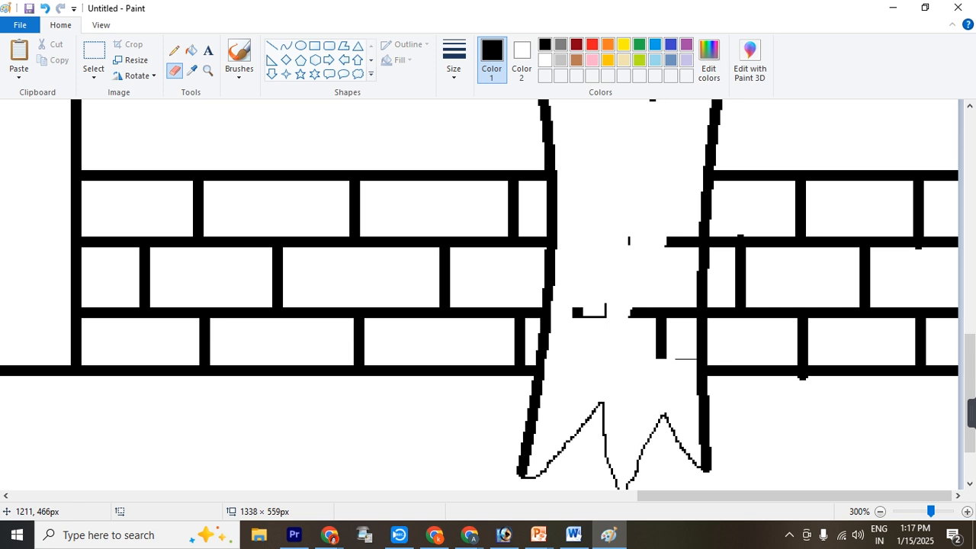
left_click_drag(685, 312, 583, 312)
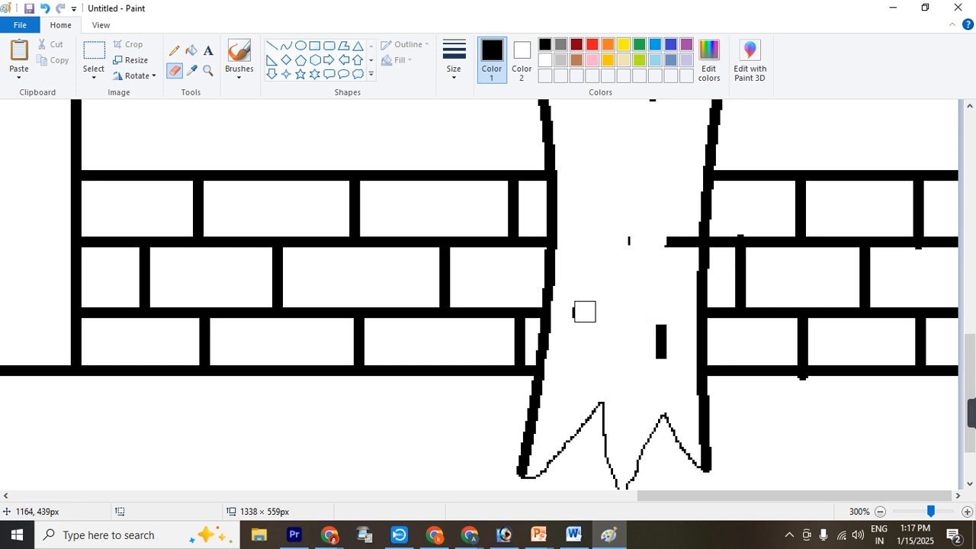
left_click_drag(656, 320, 660, 359)
left_click(625, 243)
left_click_drag(688, 239, 653, 239)
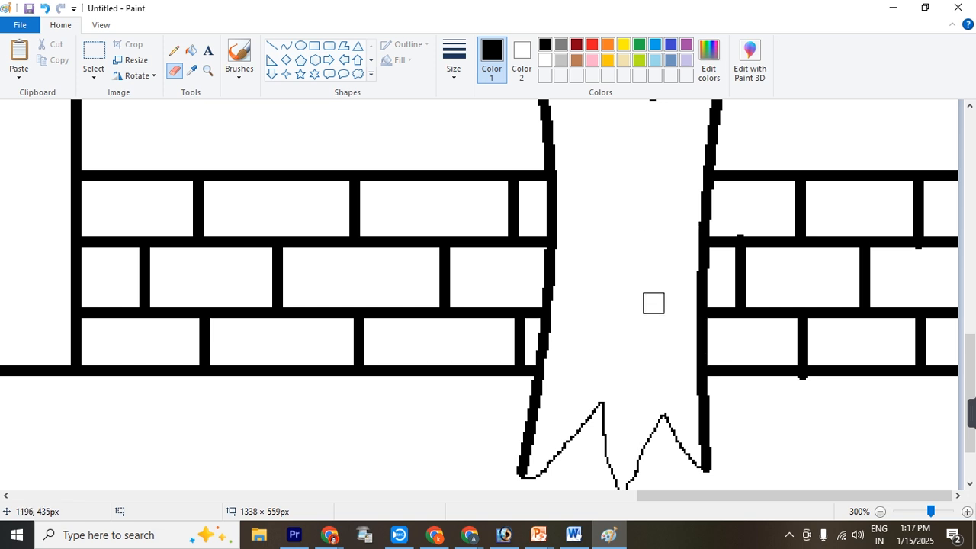
scroll(654, 305, "up", 1)
left_click(101, 25)
left_click(78, 53)
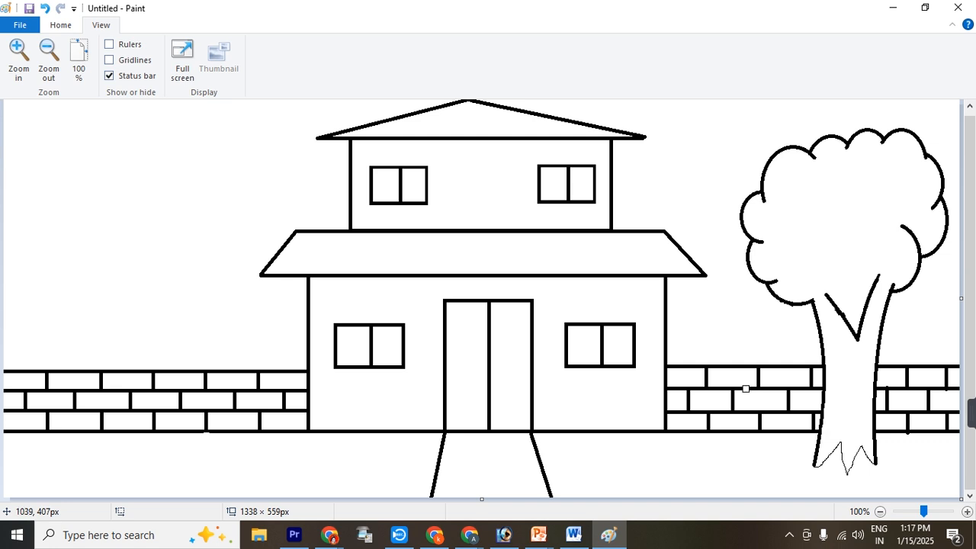
Copy the upper part of the foliage, place the copy as a second layer behind the treetop, and clean up its overlapping lines
left_click(61, 26)
left_click(94, 57)
left_click_drag(723, 114, 953, 217)
left_click(57, 61)
left_click(19, 57)
left_click_drag(160, 160, 854, 149)
left_click(176, 70)
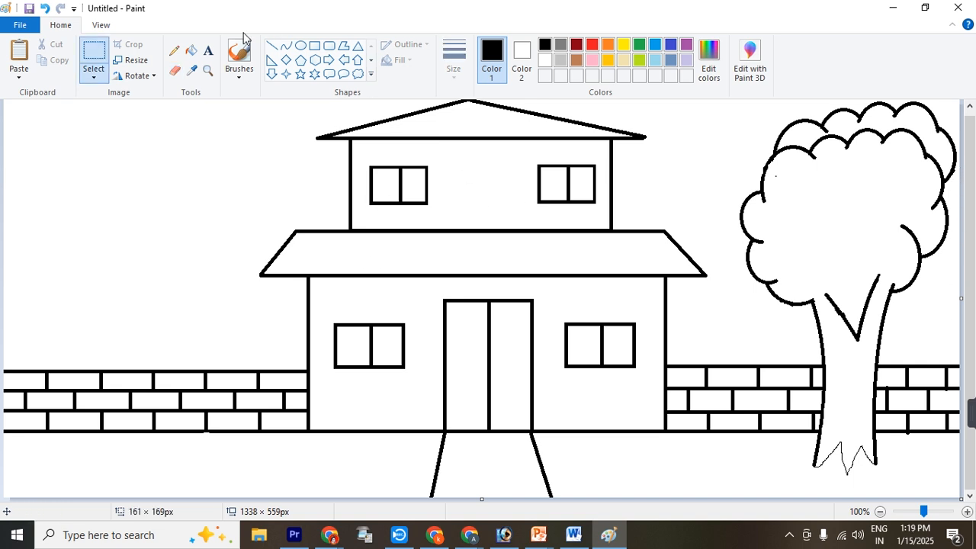
Close the open tops of both trunk branches with a thicker pencil line
left_click(174, 51)
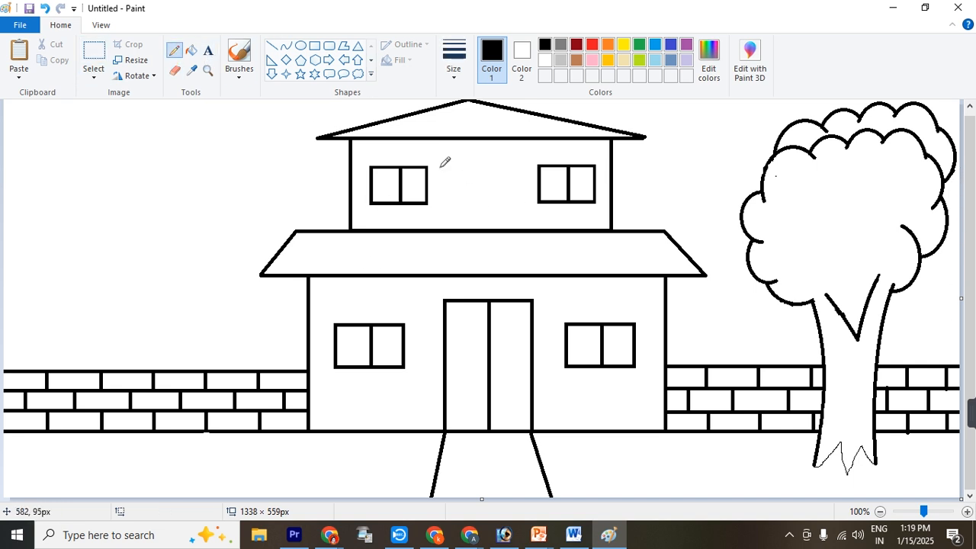
left_click(454, 59)
left_click(477, 185)
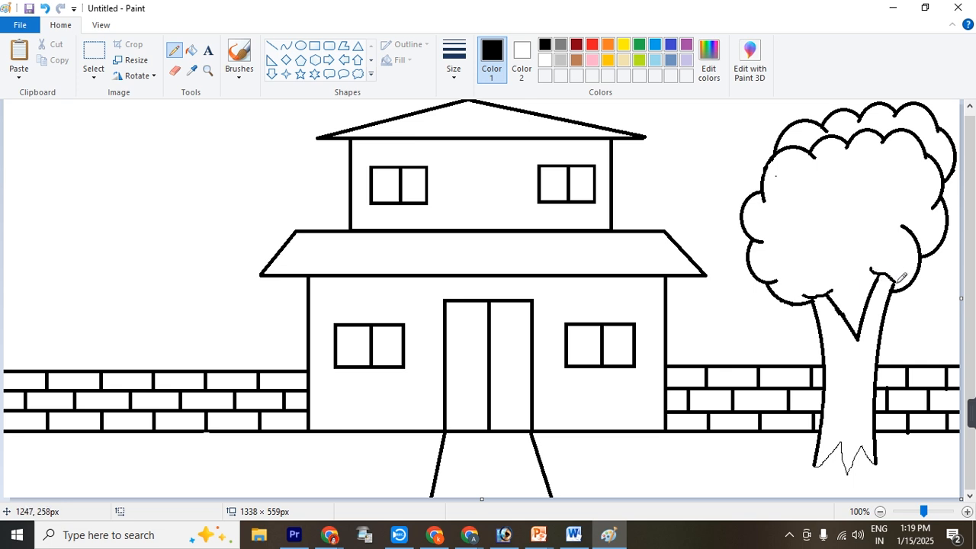
Fill alternating bricks of the left boundary wall with dark gray, offset from row to row
left_click(191, 50)
left_click(561, 48)
left_click(37, 378)
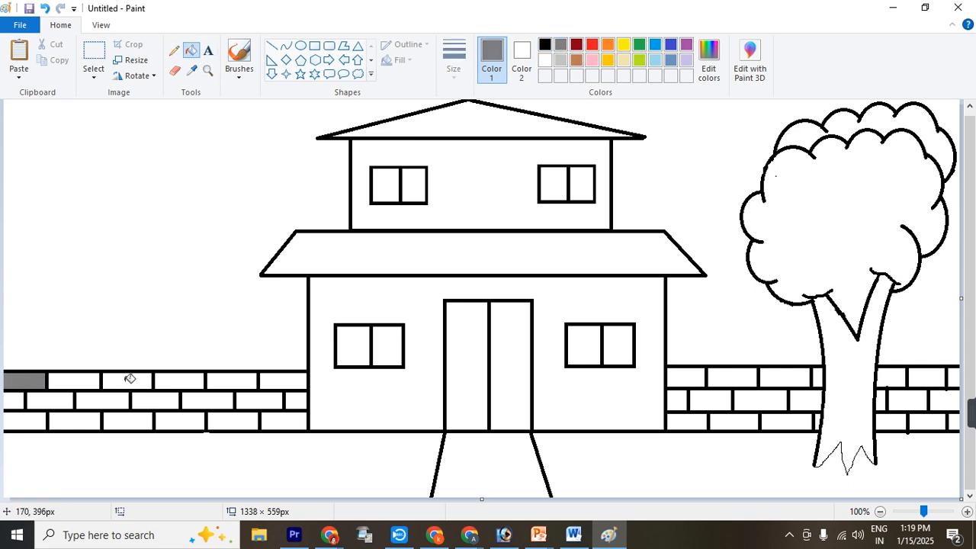
left_click(128, 379)
left_click(225, 381)
left_click(296, 400)
left_click(209, 401)
left_click(118, 396)
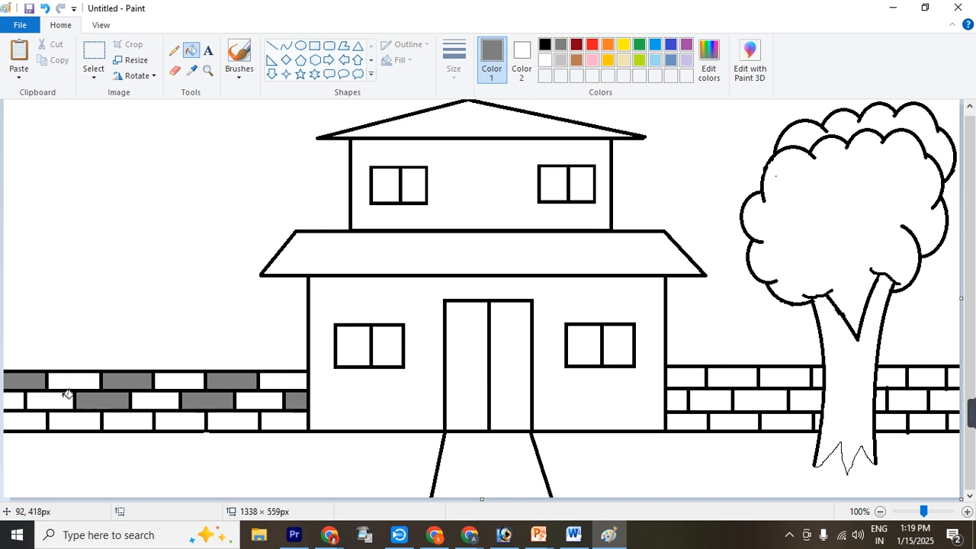
left_click(19, 398)
left_click(37, 419)
left_click(111, 420)
left_click(217, 419)
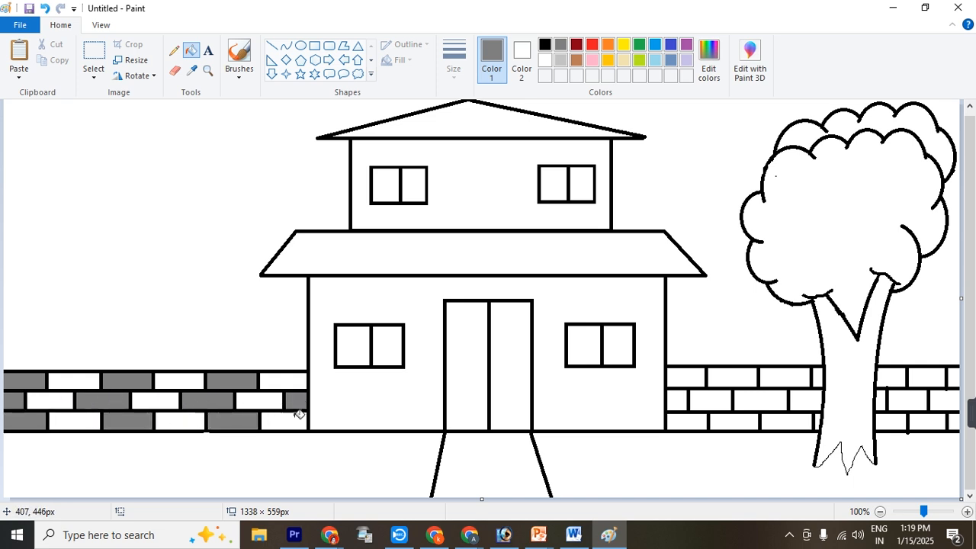
Fill alternating bricks of the right boundary wall with dark gray on both sides of the trunk
left_click(690, 378)
left_click(785, 375)
left_click(892, 375)
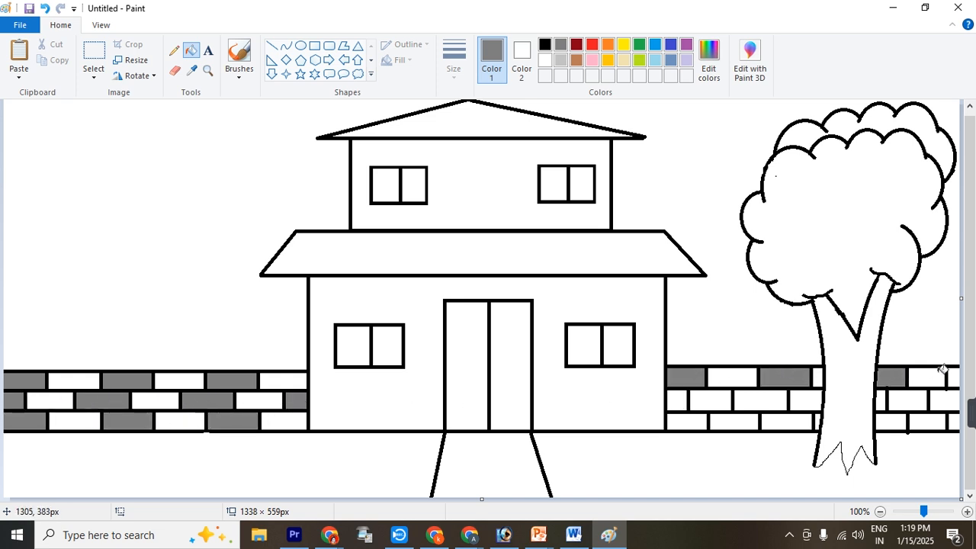
left_click(952, 374)
left_click(906, 421)
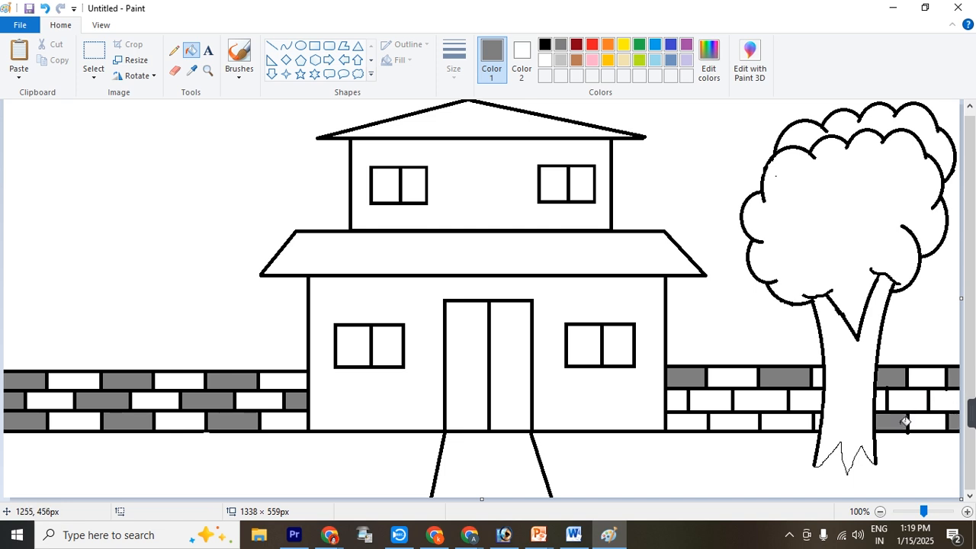
left_click(741, 420)
left_click(677, 401)
left_click(783, 398)
left_click(909, 392)
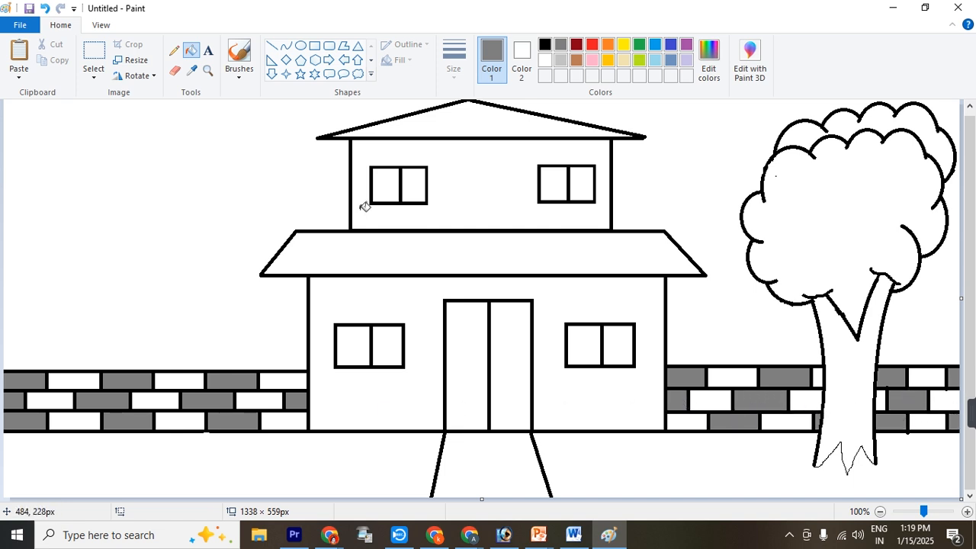
Fill the remaining white bricks of the left boundary wall with dark red
left_click(576, 44)
left_click(102, 379)
left_click(163, 378)
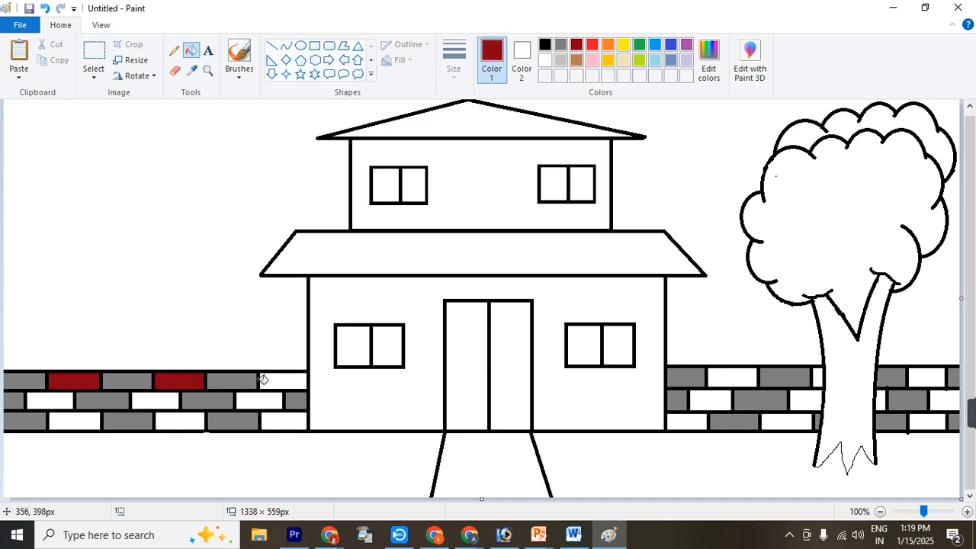
left_click(260, 379)
left_click(267, 401)
left_click(284, 420)
left_click(180, 421)
left_click(174, 412)
key("ctrl+z")
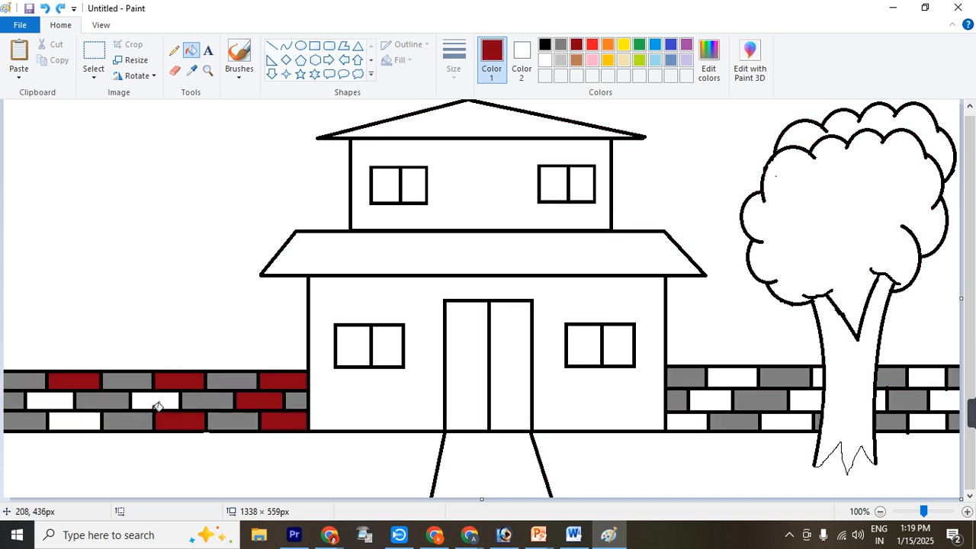
left_click(157, 401)
left_click(91, 418)
left_click(67, 400)
Fill the remaining white bricks of the right boundary wall with dark red
left_click(703, 420)
left_click(710, 399)
left_click(730, 380)
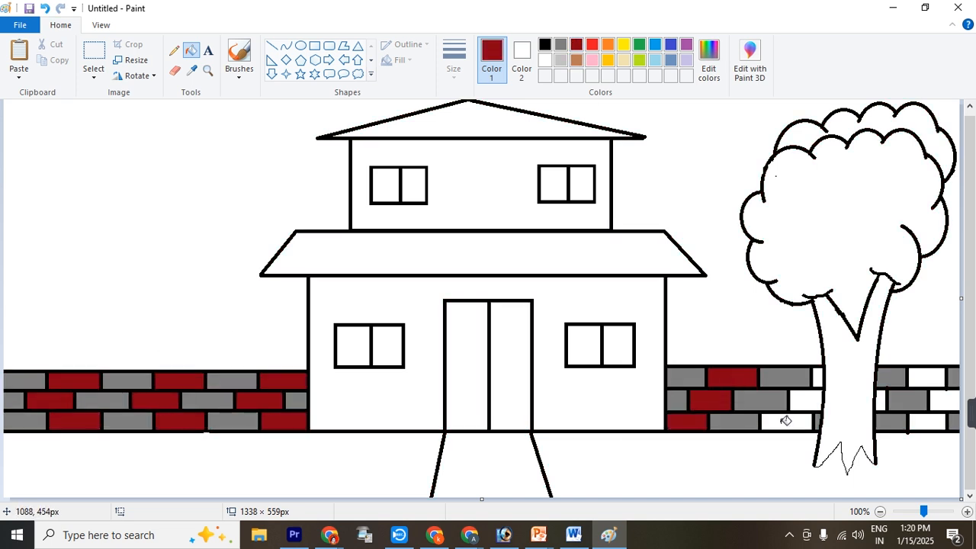
left_click(785, 420)
left_click(813, 397)
left_click(924, 375)
left_click(882, 400)
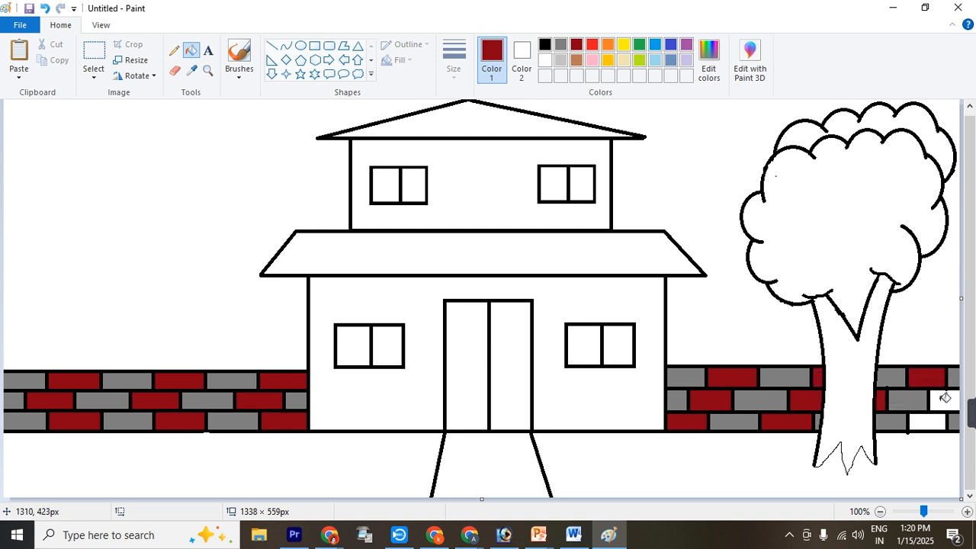
left_click(943, 400)
left_click(941, 418)
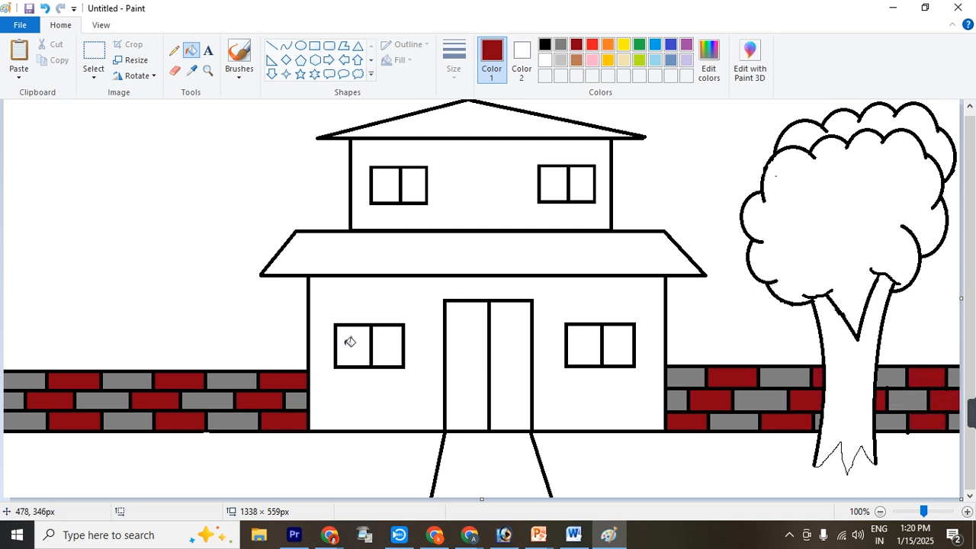
Fill both panes of all four house windows with dark red
left_click(349, 344)
left_click(390, 339)
left_click(382, 187)
left_click(416, 185)
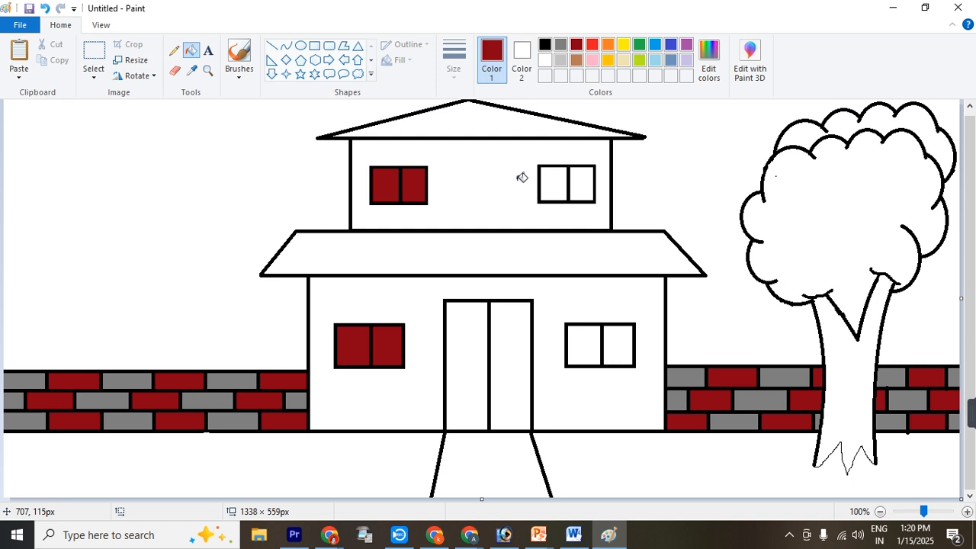
left_click(554, 184)
left_click(585, 183)
left_click(584, 345)
left_click(619, 338)
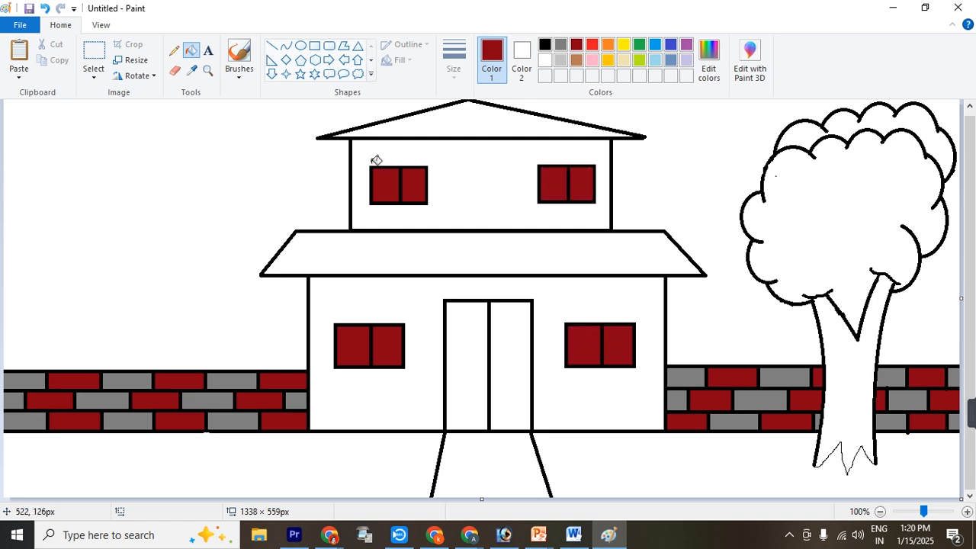
Fill both panels of the front door with orange
left_click(607, 45)
left_click(464, 330)
left_click(509, 329)
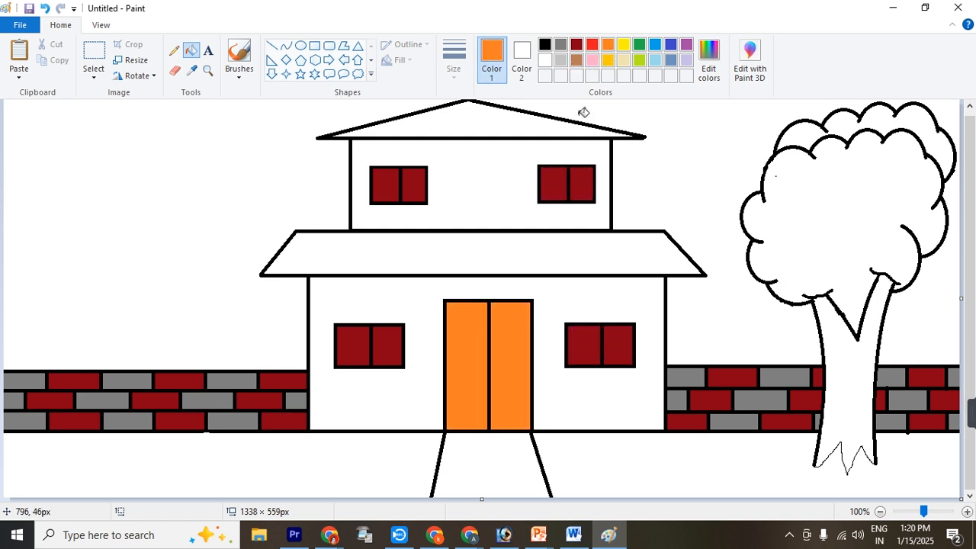
Fill the path with dark gray and the lawn on both sides of it with green
left_click(561, 45)
left_click(503, 458)
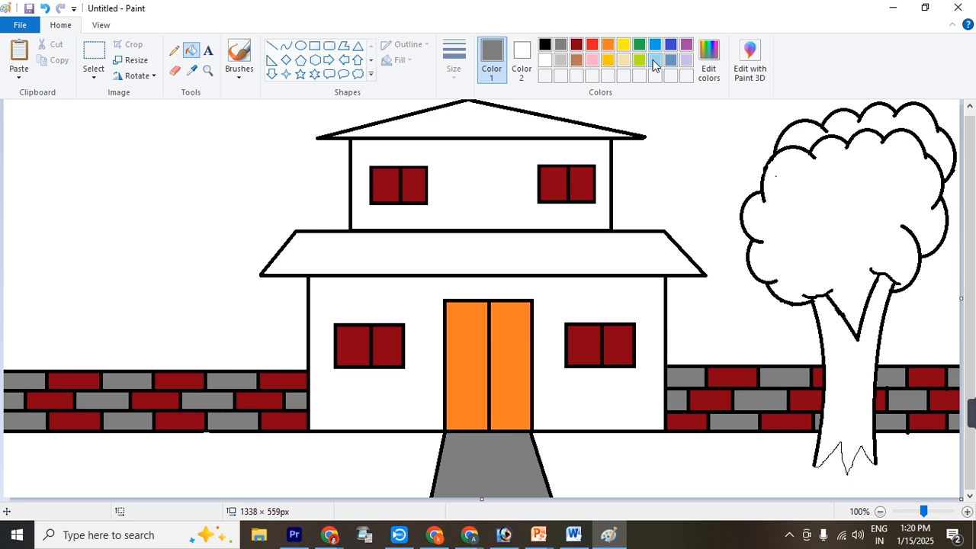
left_click(641, 466)
left_click(405, 479)
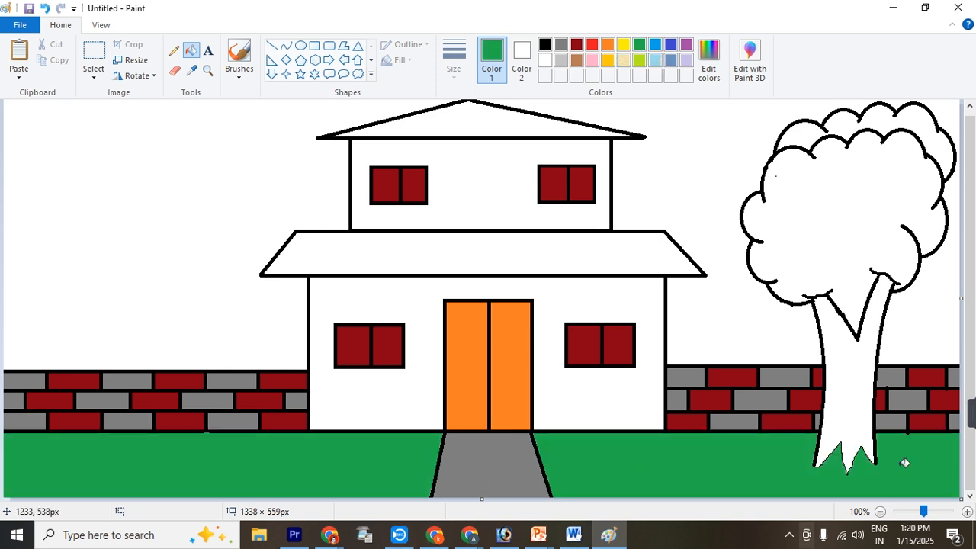
Fill the tree trunk with a custom dark green, mixed by lowering the luminosity of the standard green
left_click(843, 468)
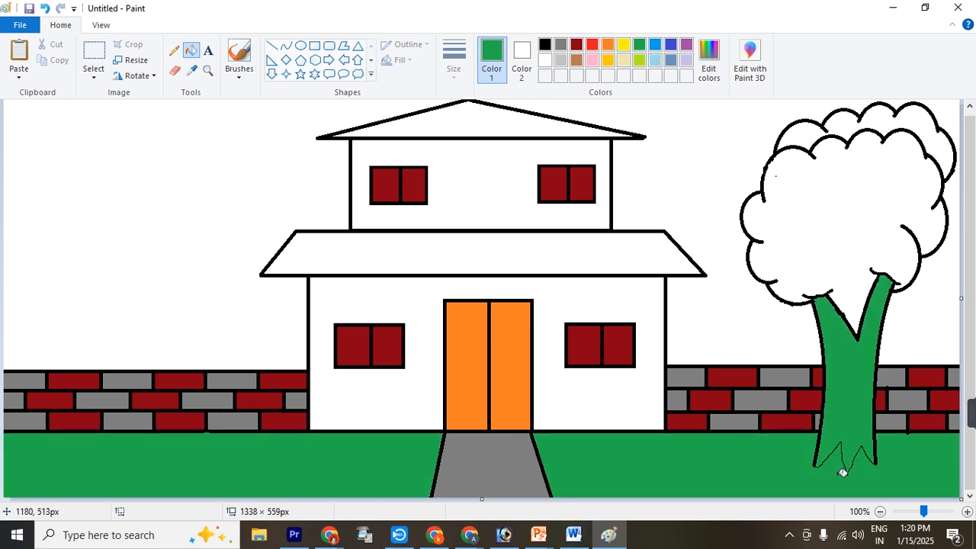
left_click(708, 61)
left_click_drag(640, 246, 640, 264)
left_click(356, 363)
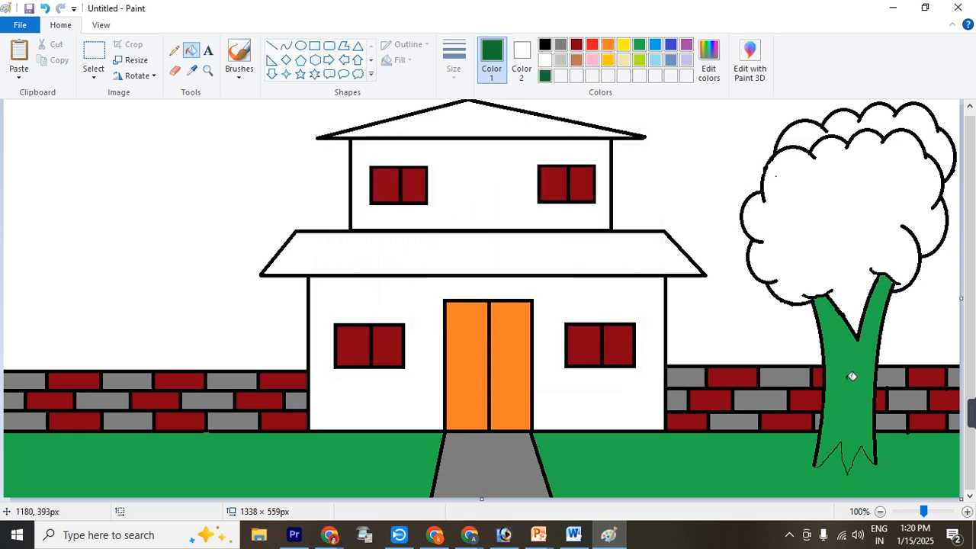
left_click(842, 389)
Fill the front foliage with a custom brighter green and the foliage layer behind it with a darker green
left_click(708, 61)
mouse_move(640, 266)
left_mouse_down()
mouse_move(640, 239)
mouse_move(640, 254)
left_mouse_up()
left_click(356, 363)
left_click(856, 244)
left_click(708, 60)
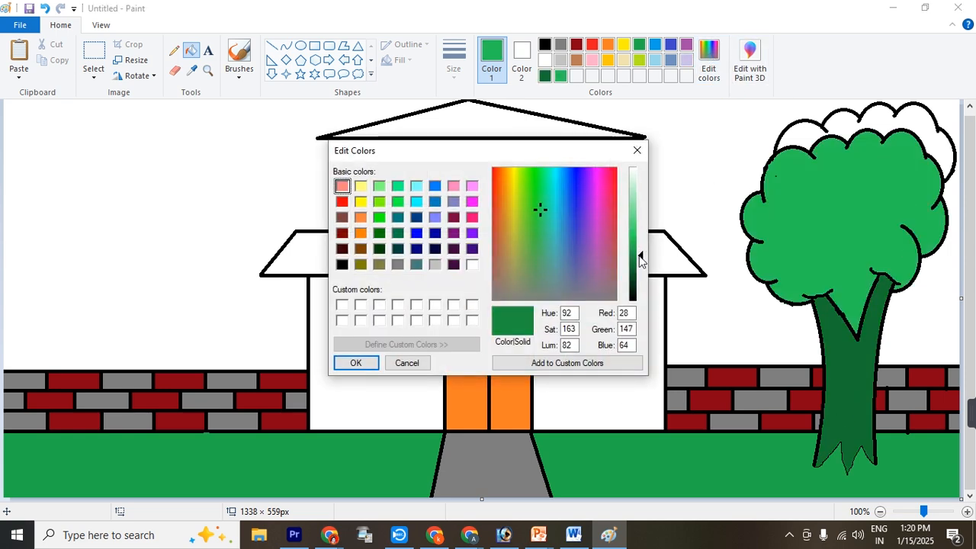
left_click(355, 363)
left_click(838, 127)
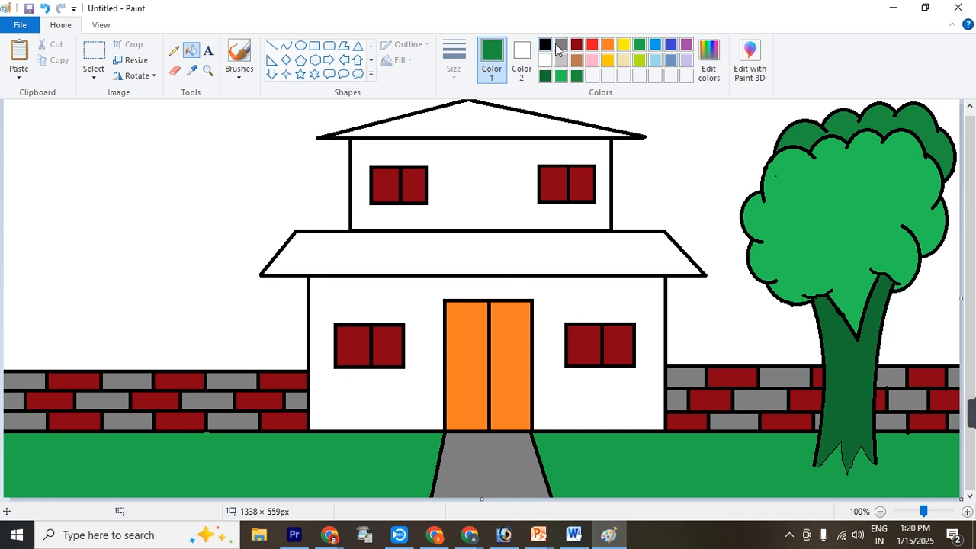
Fill the upper and lower roofs of the house with orange
left_click(606, 45)
left_click(496, 111)
left_click(505, 245)
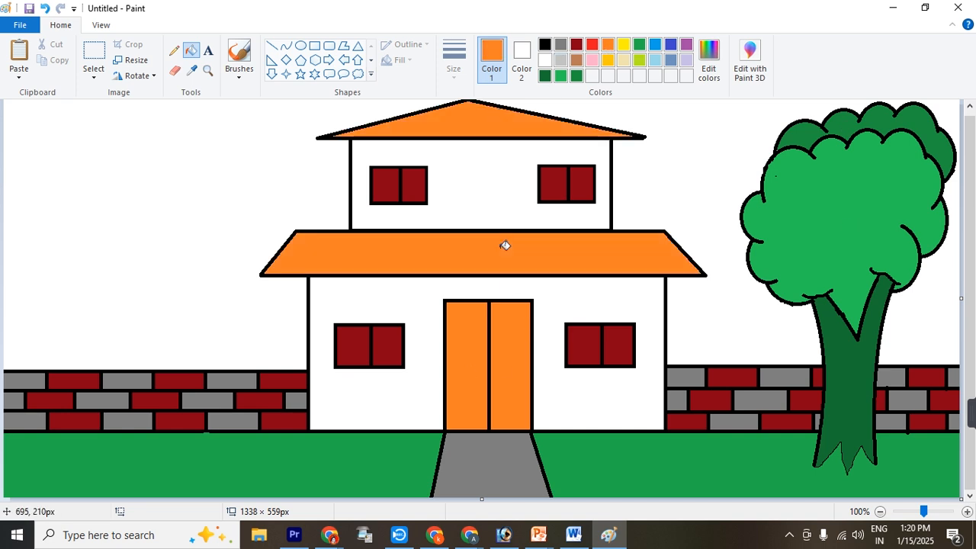
Fill the ground-floor wall with light turquoise and the upper-floor wall with a custom darker shade of it
left_click(654, 61)
left_click(450, 284)
left_click(708, 61)
left_click_drag(640, 200, 642, 232)
left_click(356, 363)
left_click(492, 207)
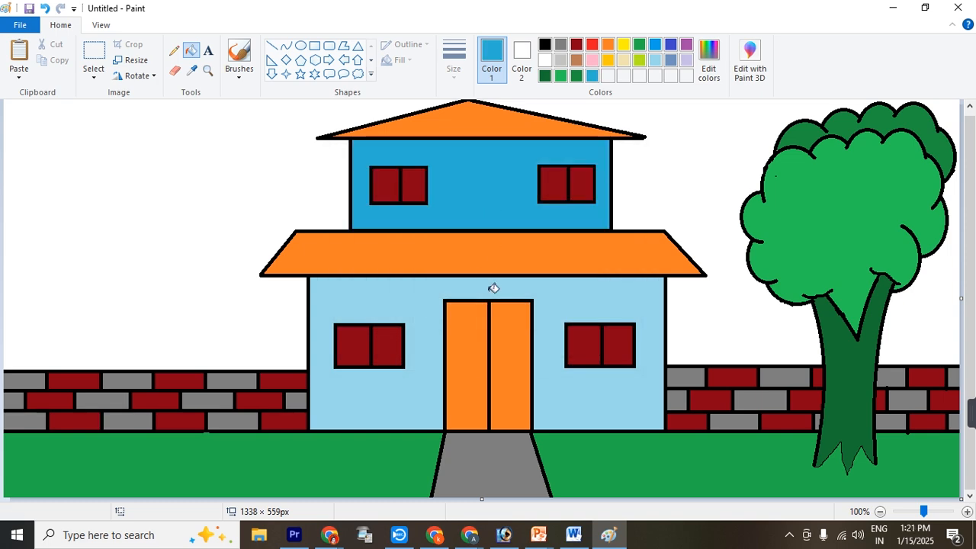
Fill the sky on both sides of the house with light turquoise
left_click(655, 60)
left_click(664, 192)
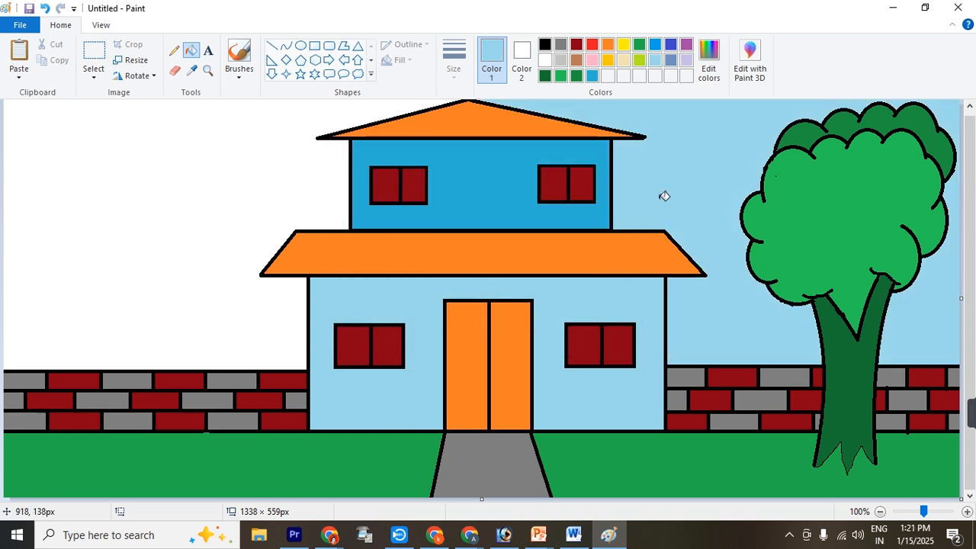
left_click(252, 170)
Fill the ground-floor wall with a custom dark teal blue, mixed by darkening light turquoise
left_click(709, 61)
left_click(641, 249)
left_click(356, 362)
left_click(424, 378)
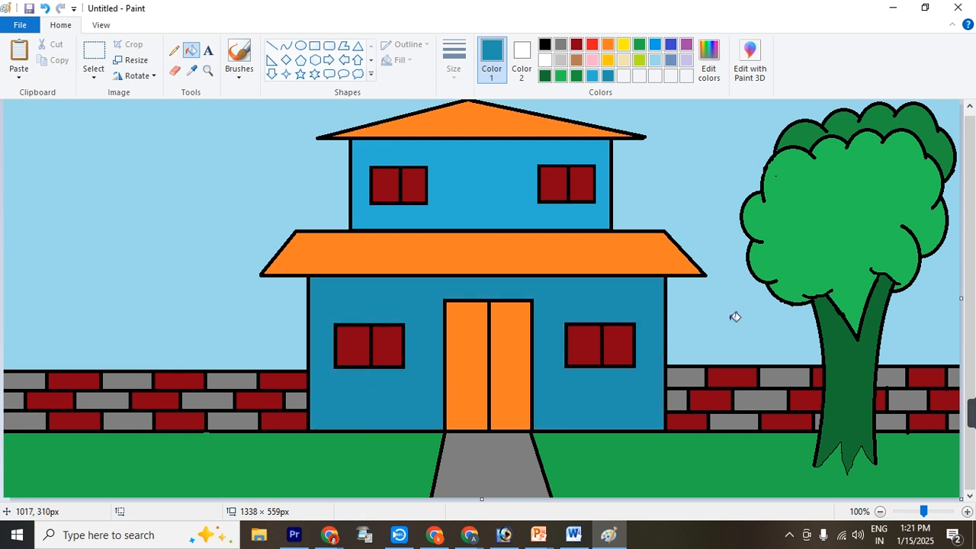